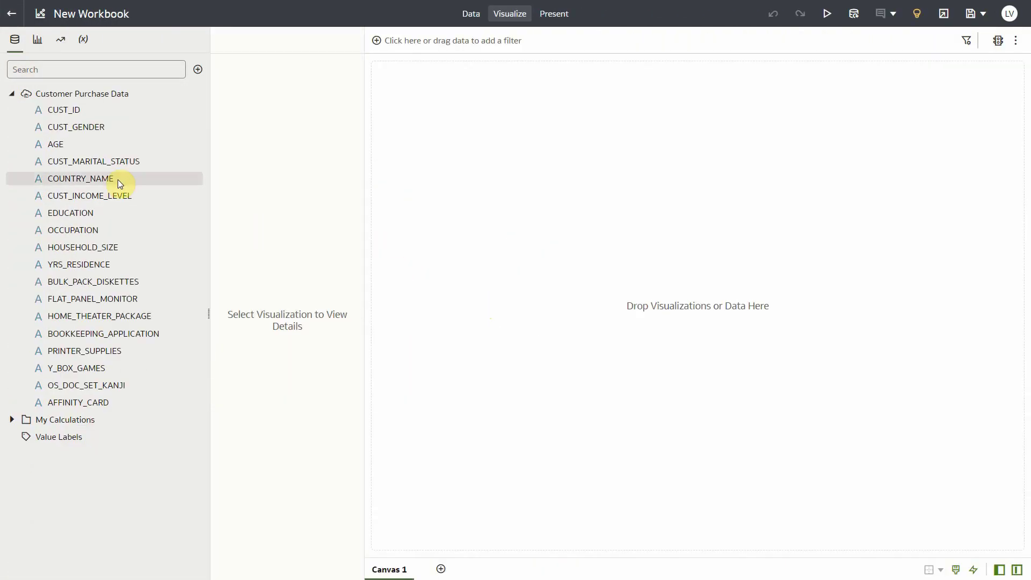
# Step: Build a best-fit table of Customer Purchase Data columns CUST_ID through OCCUPATION plus AFFINITY_CARD
pyautogui.click(78, 109)
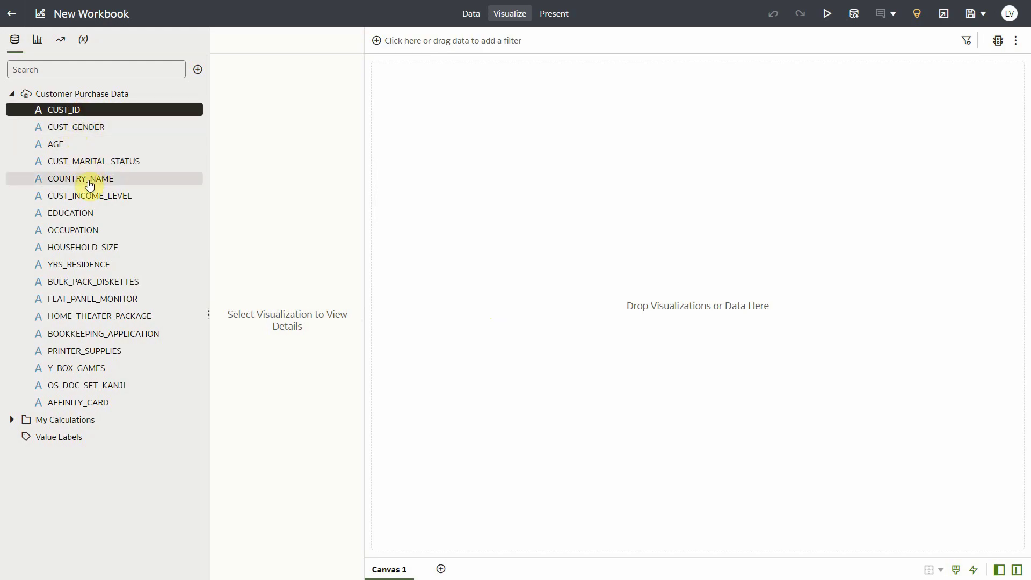
pyautogui.keyDown('shift'); pyautogui.click(80, 229); pyautogui.keyUp('shift')
pyautogui.keyDown('ctrl'); pyautogui.click(95, 407); pyautogui.keyUp('ctrl')
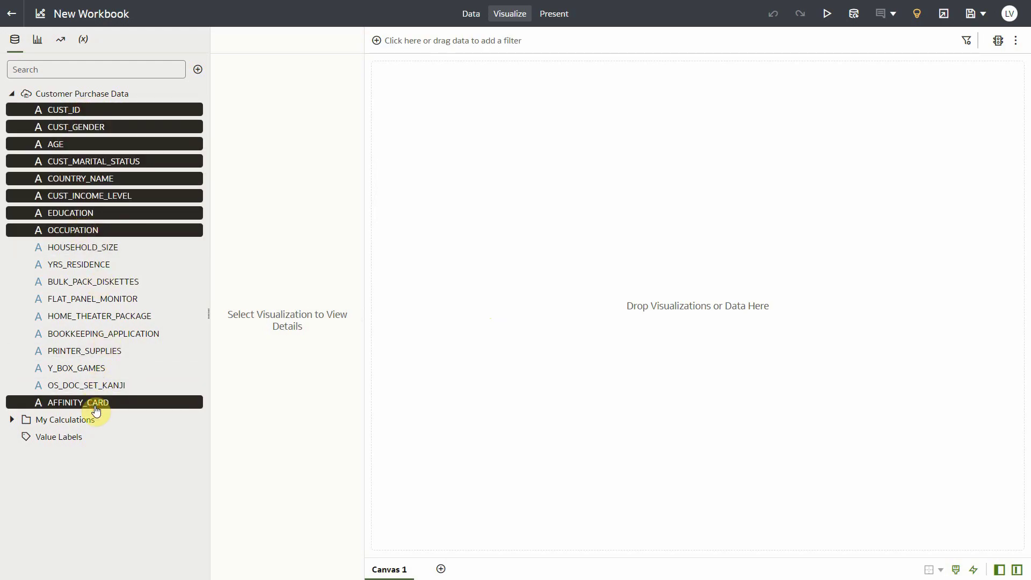
pyautogui.rightClick(95, 408)
pyautogui.click(118, 414)
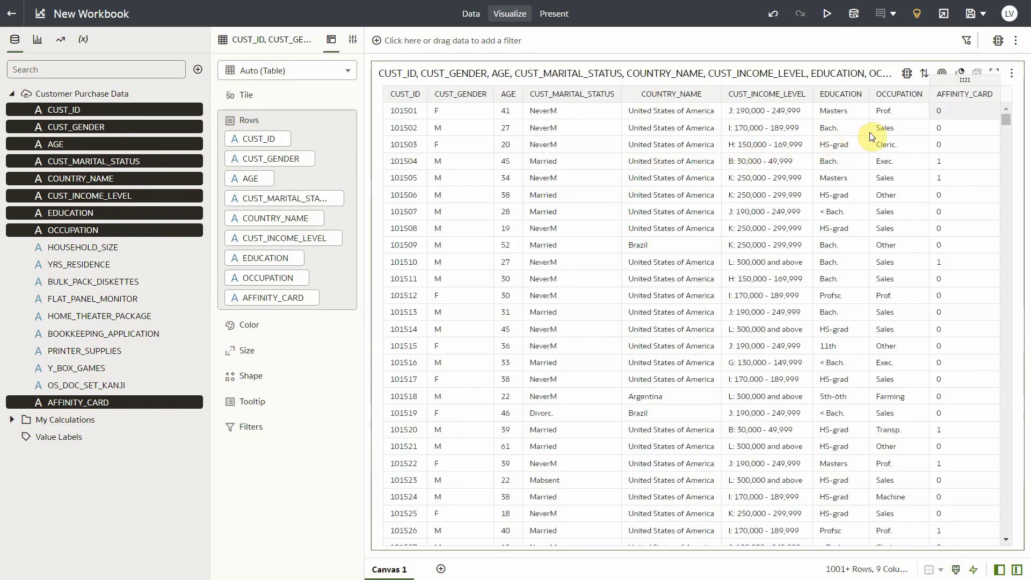
pyautogui.scroll(-1, 962, 117)
pyautogui.scroll(-3, 964, 121)
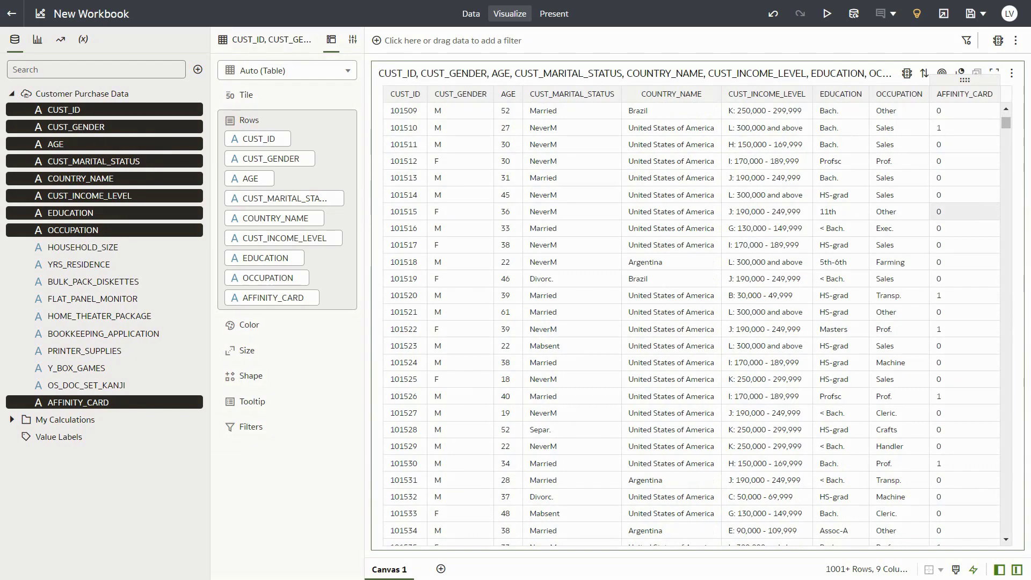
# Step: Start a new data flow using the Customer Purchase Data dataset as its source
pyautogui.click(944, 14)
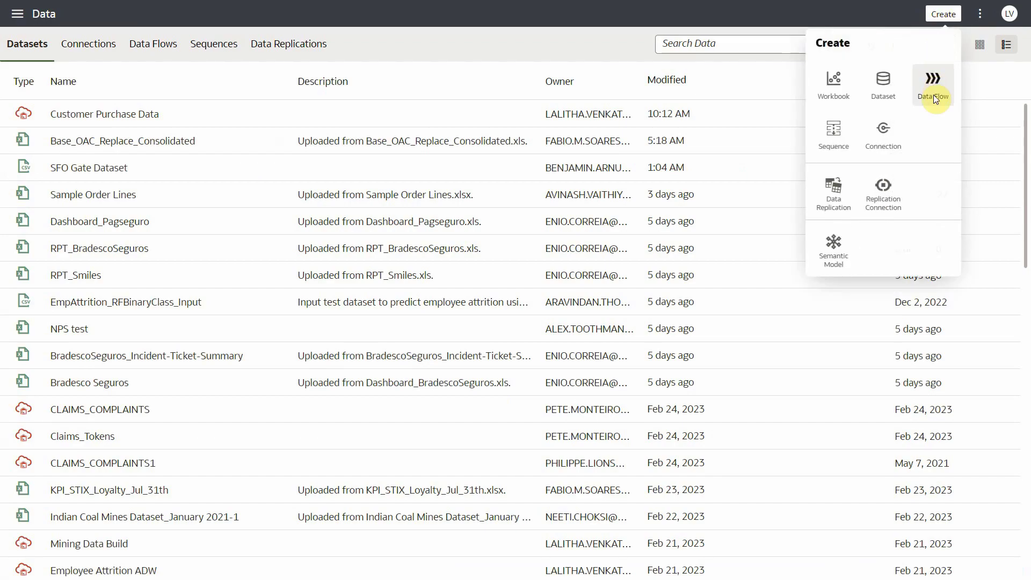
pyautogui.click(934, 95)
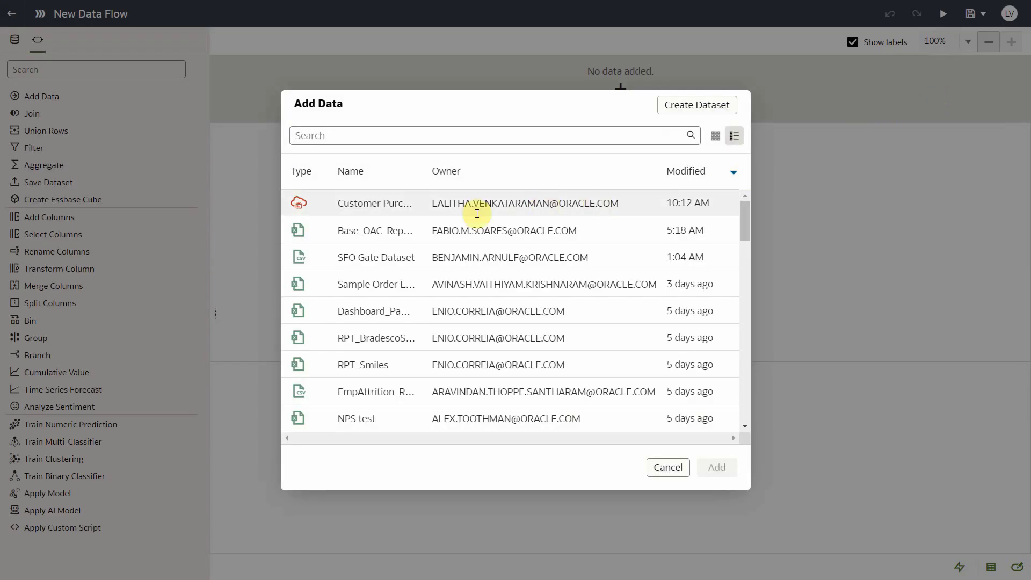
pyautogui.doubleClick(359, 203)
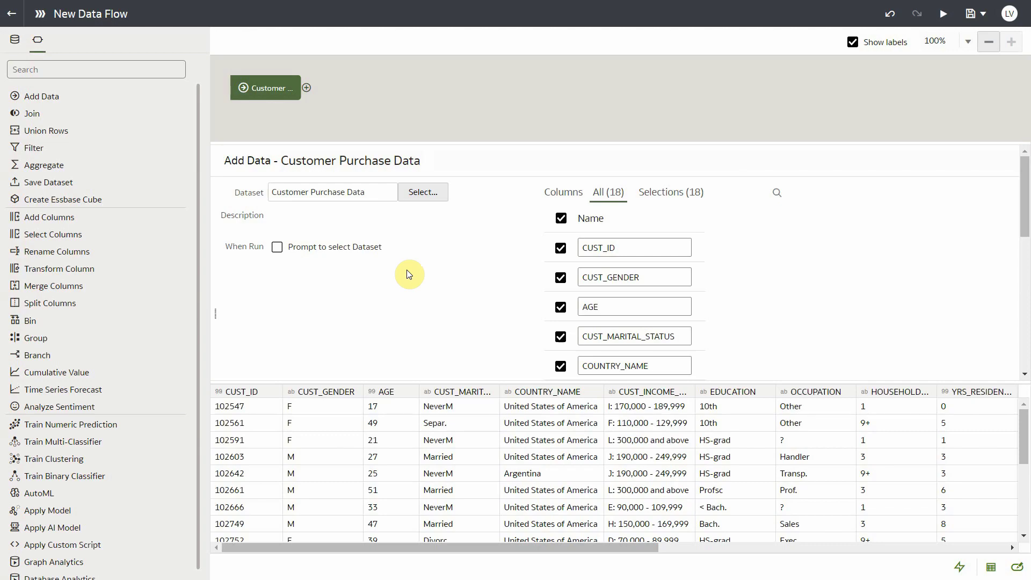
pyautogui.click(306, 88)
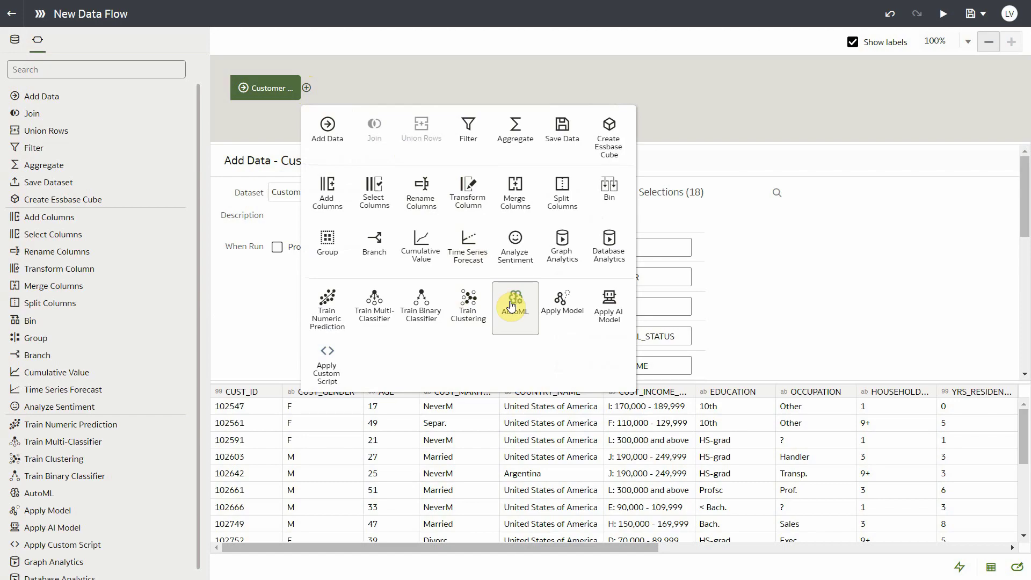
# Step: Add an AutoML step to the flow with AFFINITY_CARD as the target column
pyautogui.click(511, 305)
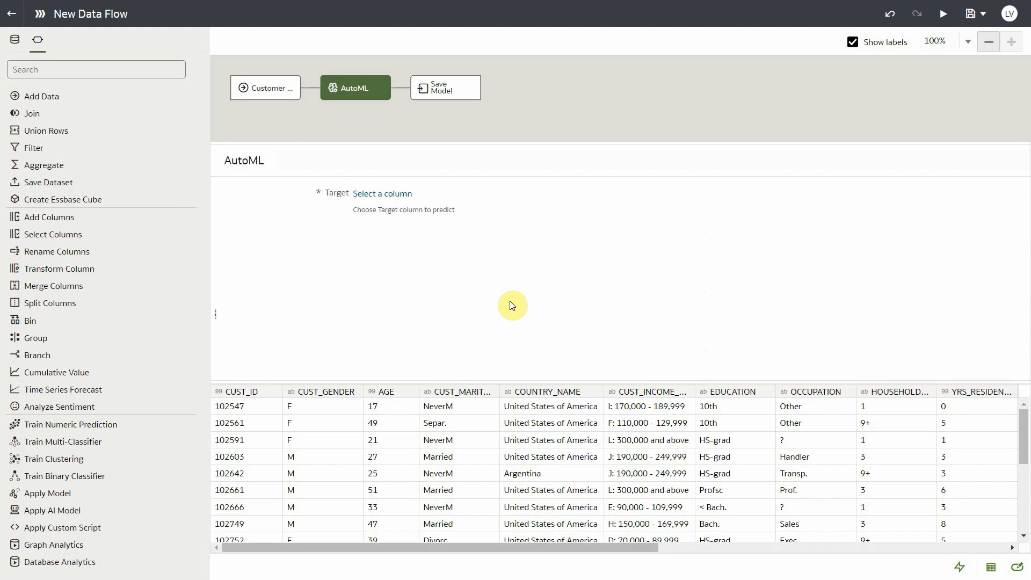
pyautogui.click(389, 194)
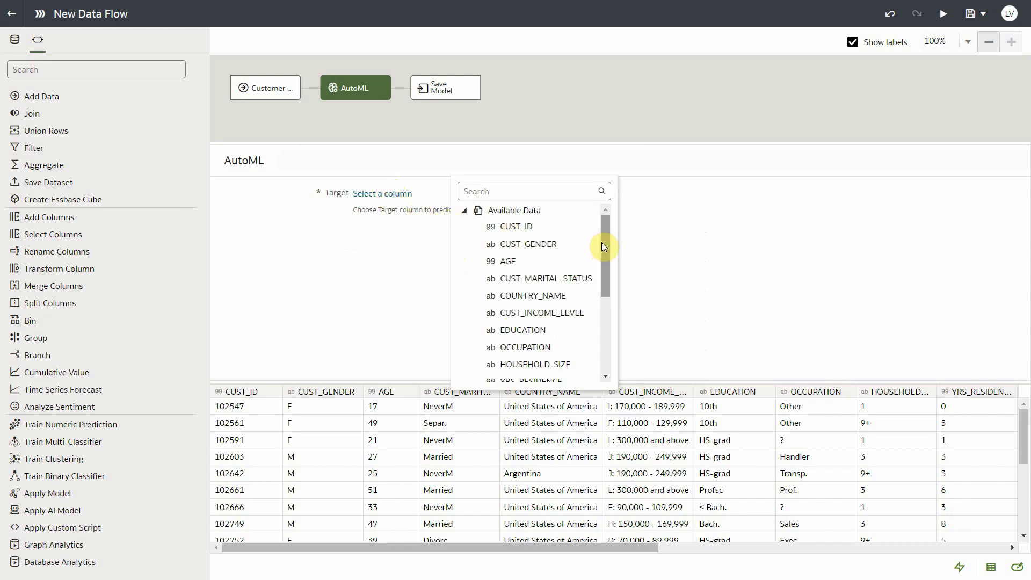
pyautogui.moveTo(601, 244); pyautogui.dragTo(601, 326)
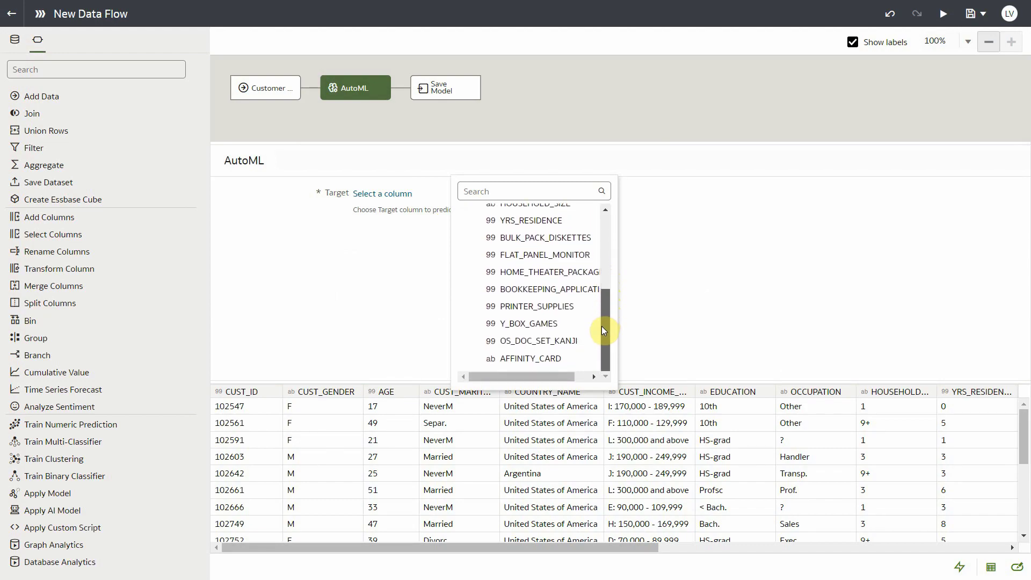
pyautogui.click(529, 359)
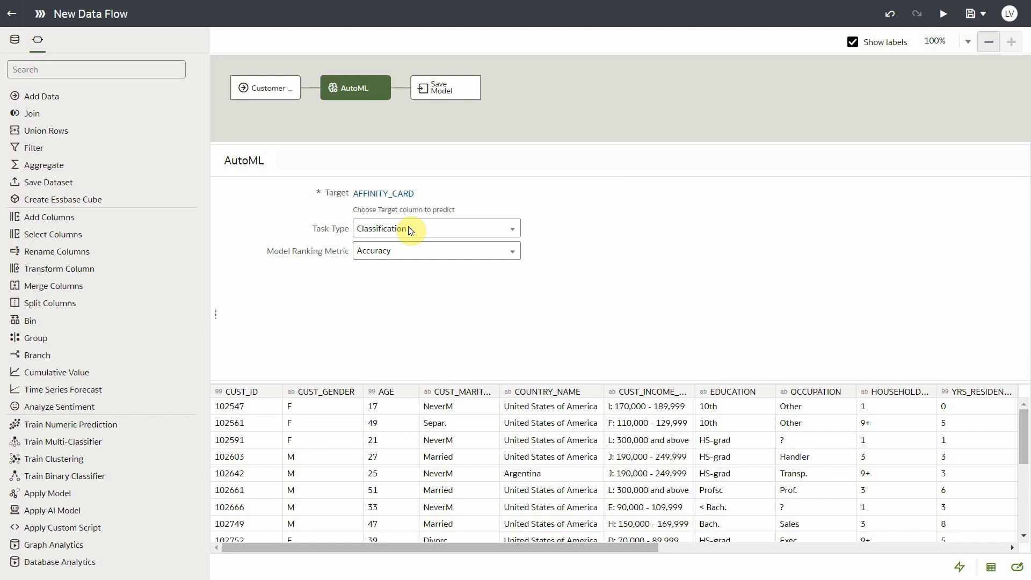
pyautogui.click(402, 197)
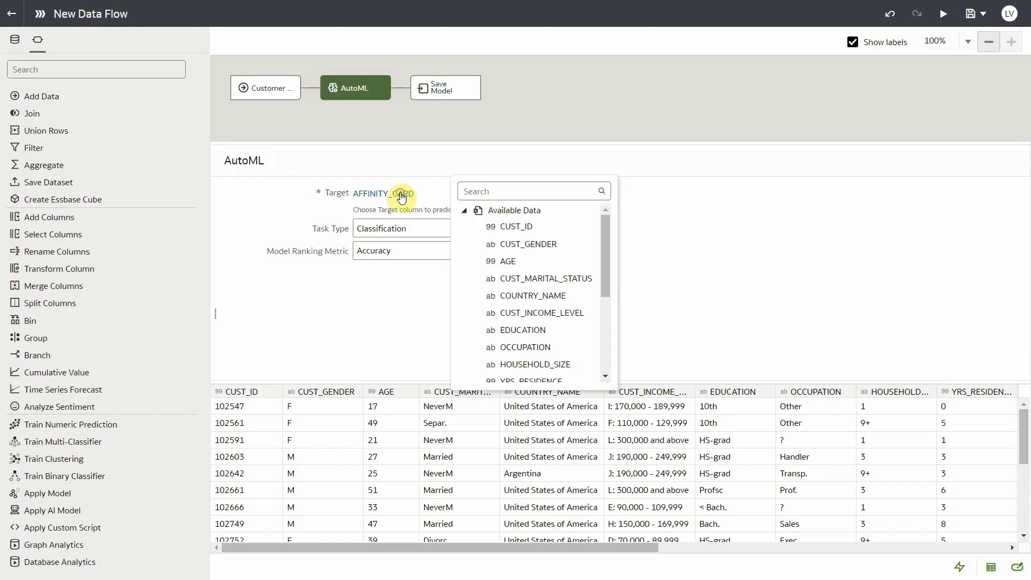
pyautogui.click(511, 264)
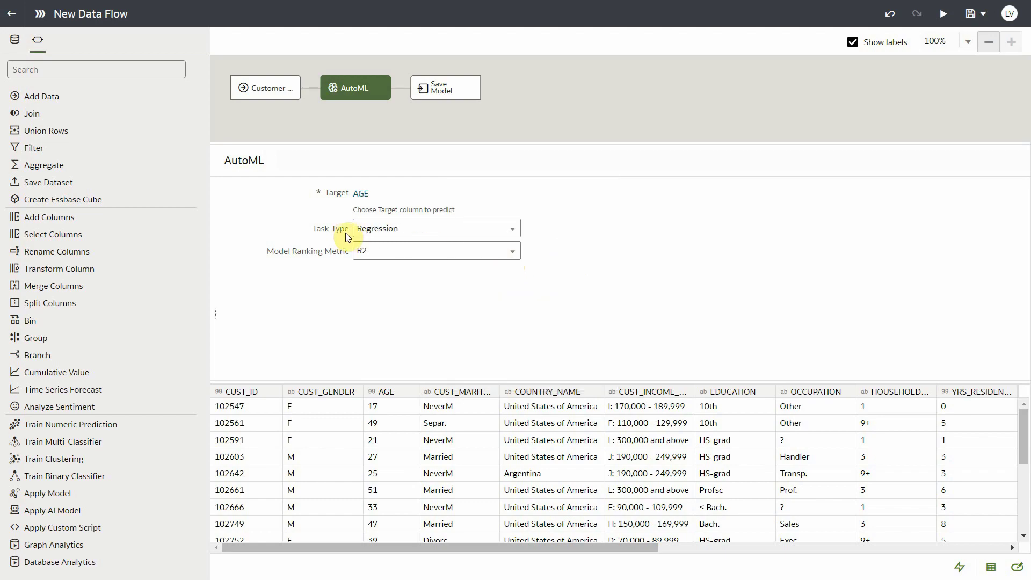
pyautogui.click(362, 199)
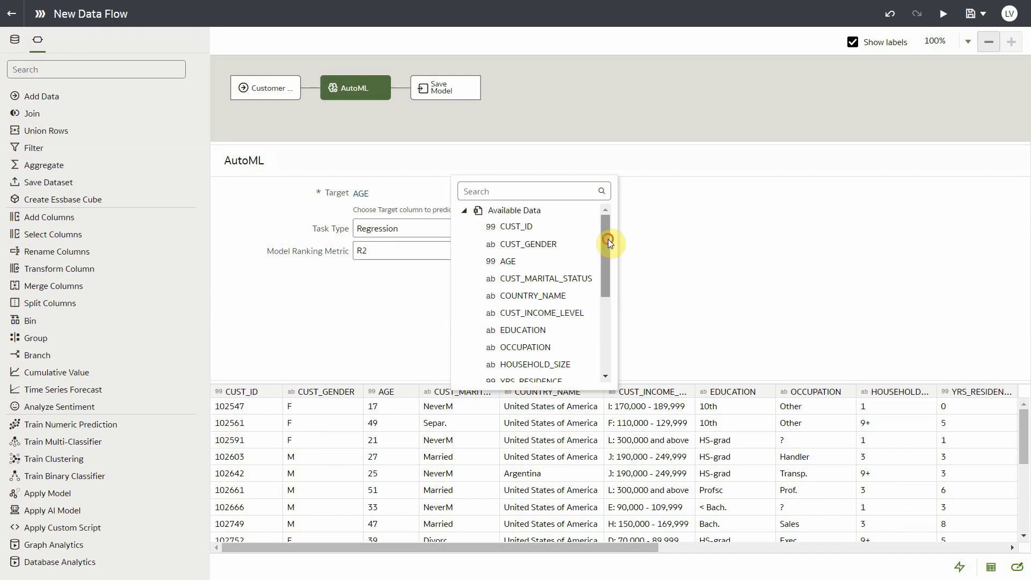
pyautogui.moveTo(607, 239); pyautogui.dragTo(607, 327)
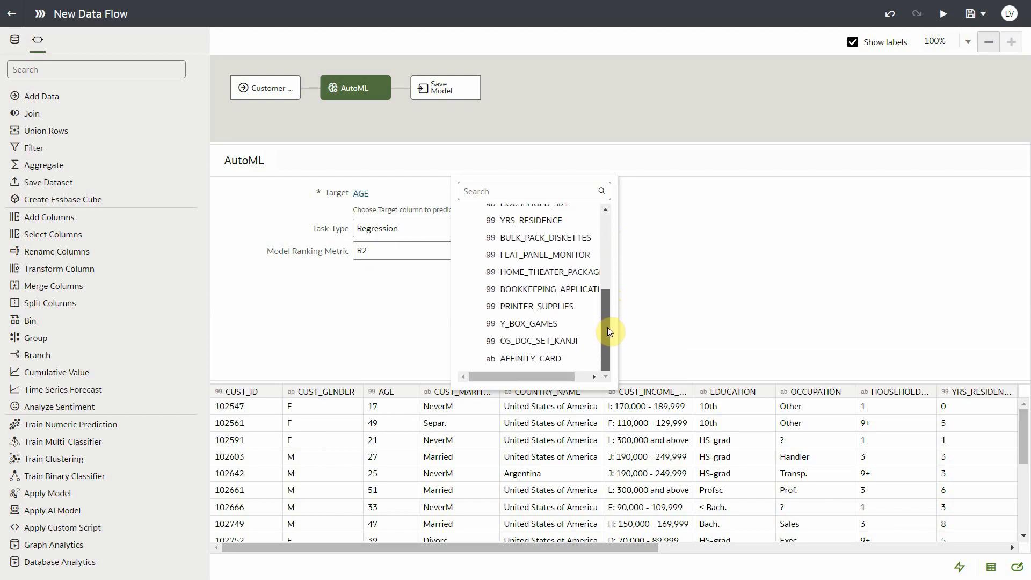
pyautogui.click(531, 360)
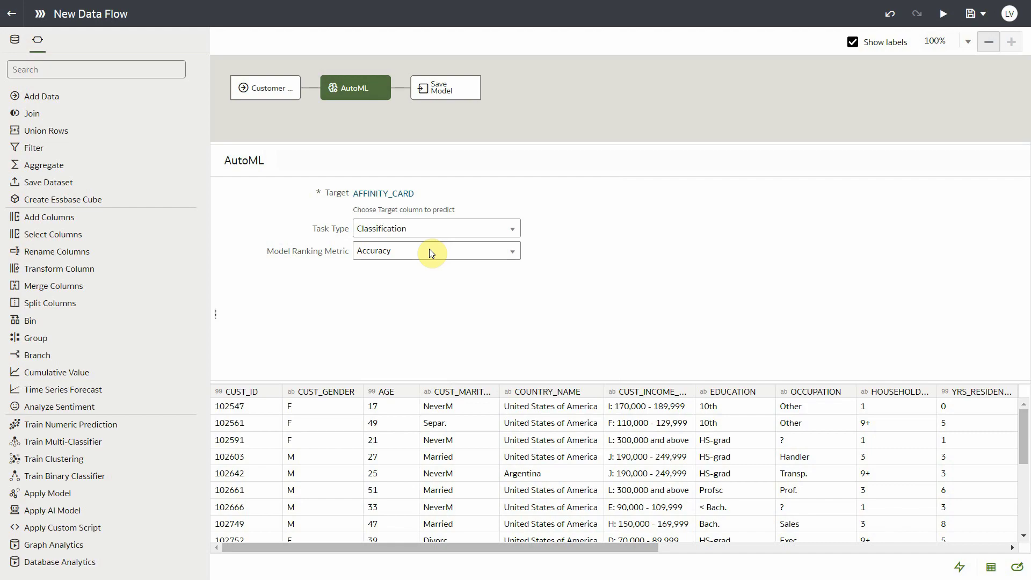
# Step: Change the AutoML model ranking metric from Accuracy to Balanced Accuracy
pyautogui.click(390, 252)
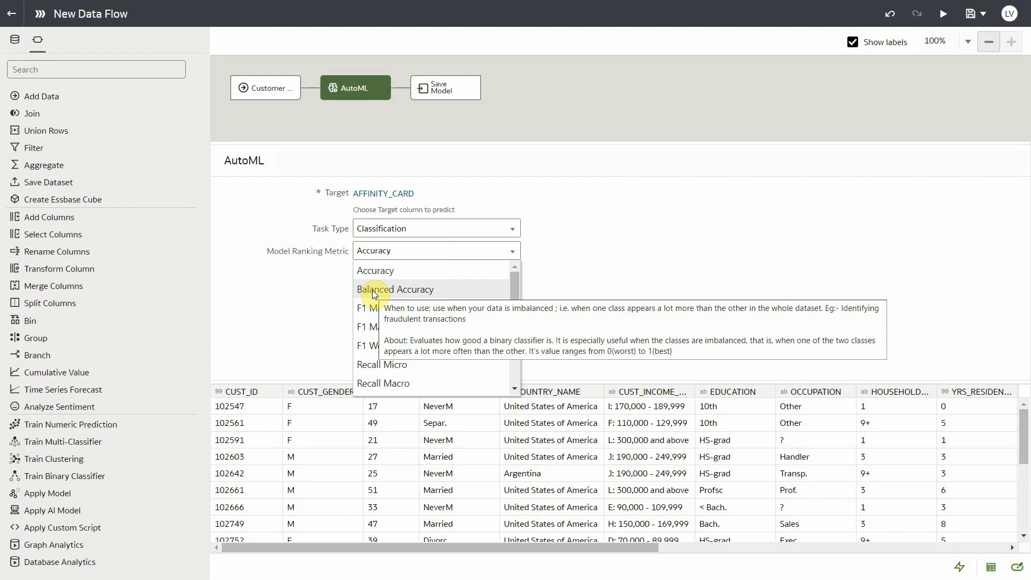
pyautogui.click(374, 290)
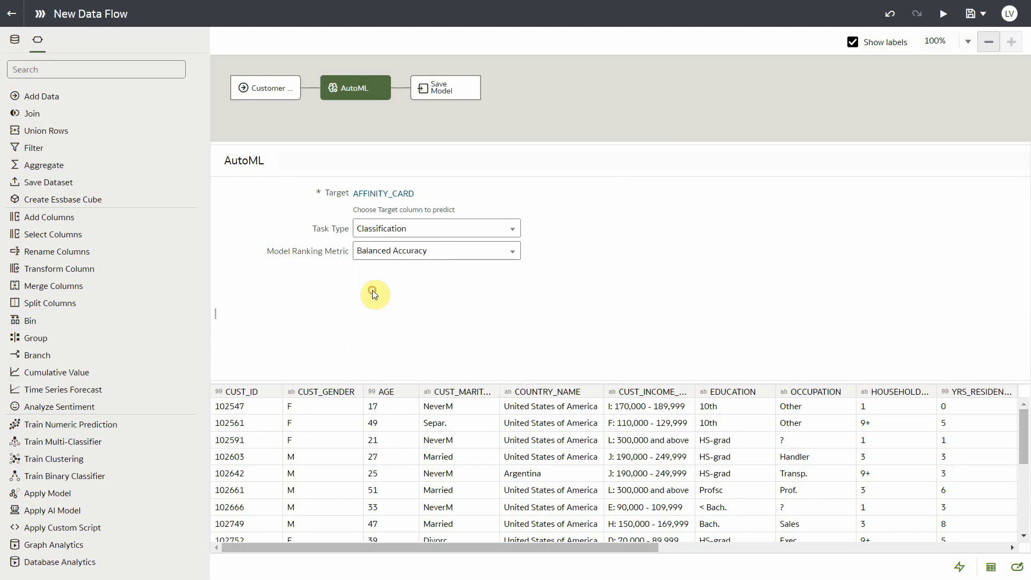
# Step: Name the saved model 'Model to predict affinity card' in the Save Model step
pyautogui.click(440, 92)
pyautogui.tripleClick(516, 193)
pyautogui.write('Model to predict affinity card')
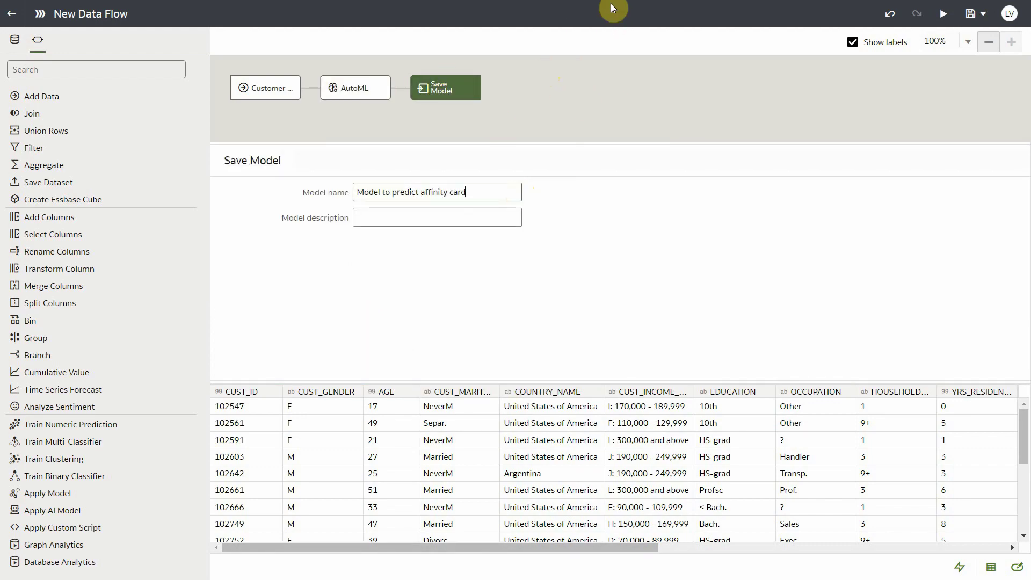
# Step: Save the data flow as 'Train Affinity Card Model' and run it to train the model
pyautogui.click(970, 18)
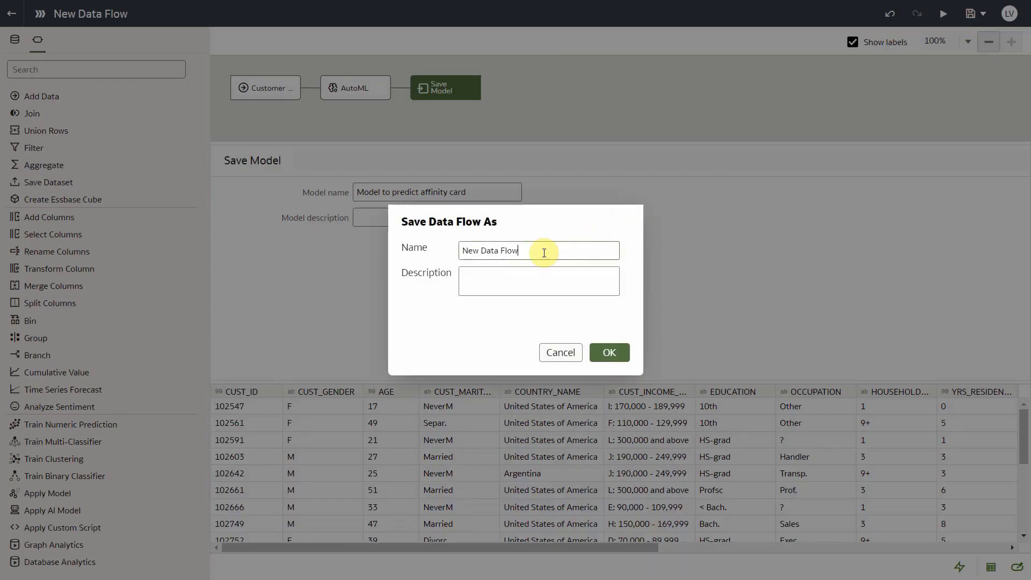
pyautogui.tripleClick(543, 251)
pyautogui.write('Train Affinity Card Model')
pyautogui.click(612, 354)
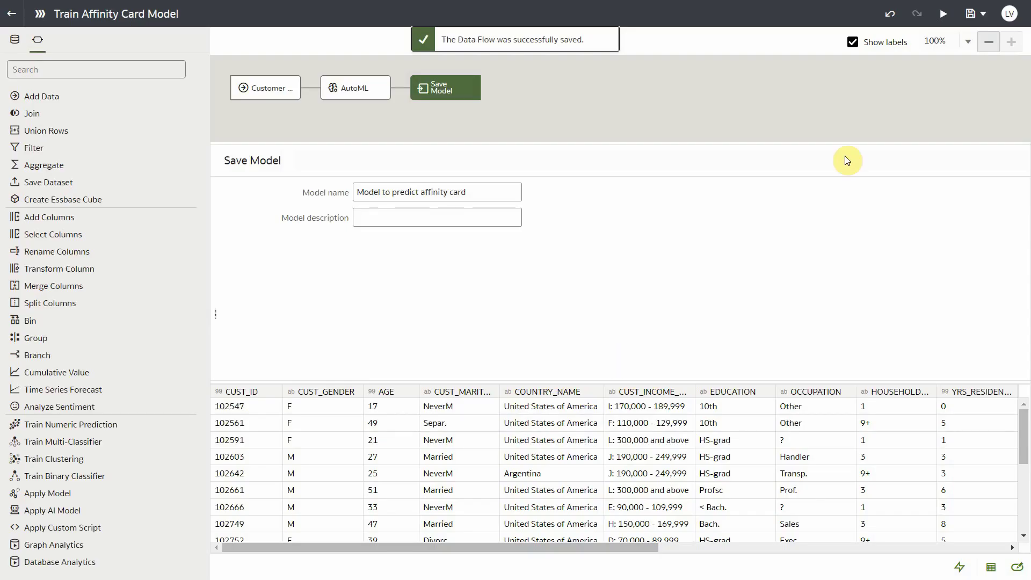
pyautogui.click(942, 13)
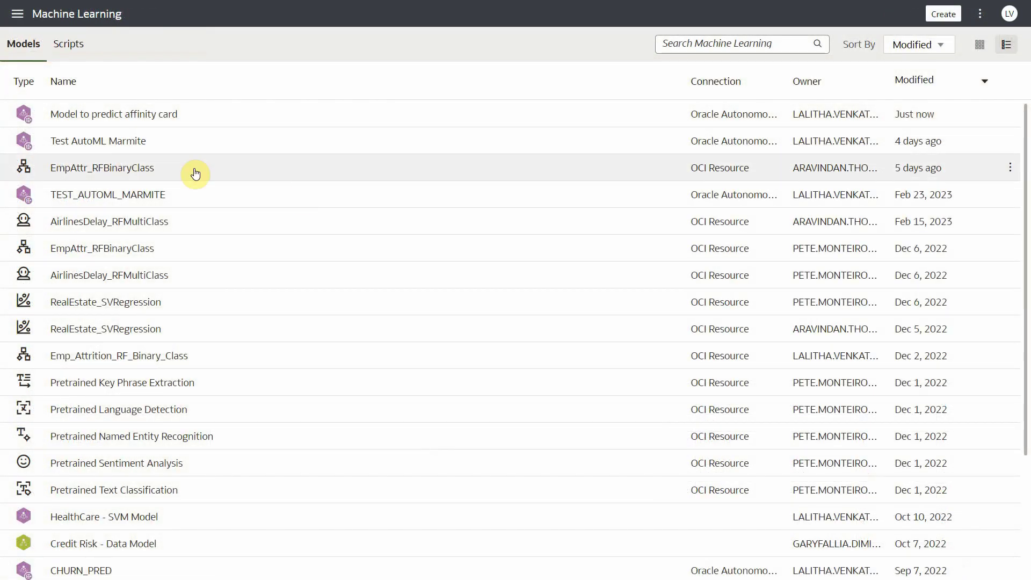
# Step: Inspect the new model's details, expanding its input and output columns
pyautogui.rightClick(195, 124)
pyautogui.click(209, 130)
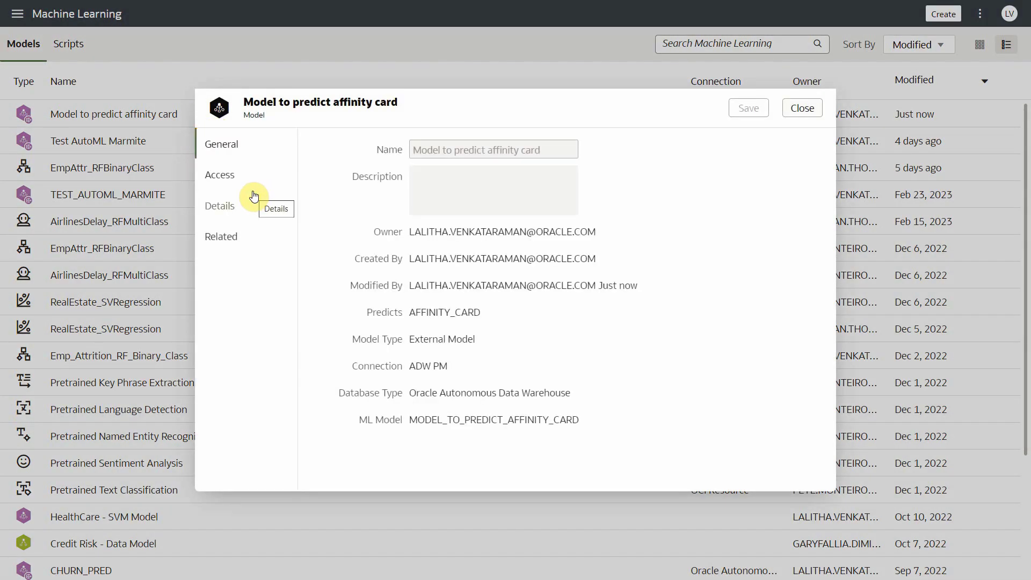
pyautogui.click(223, 203)
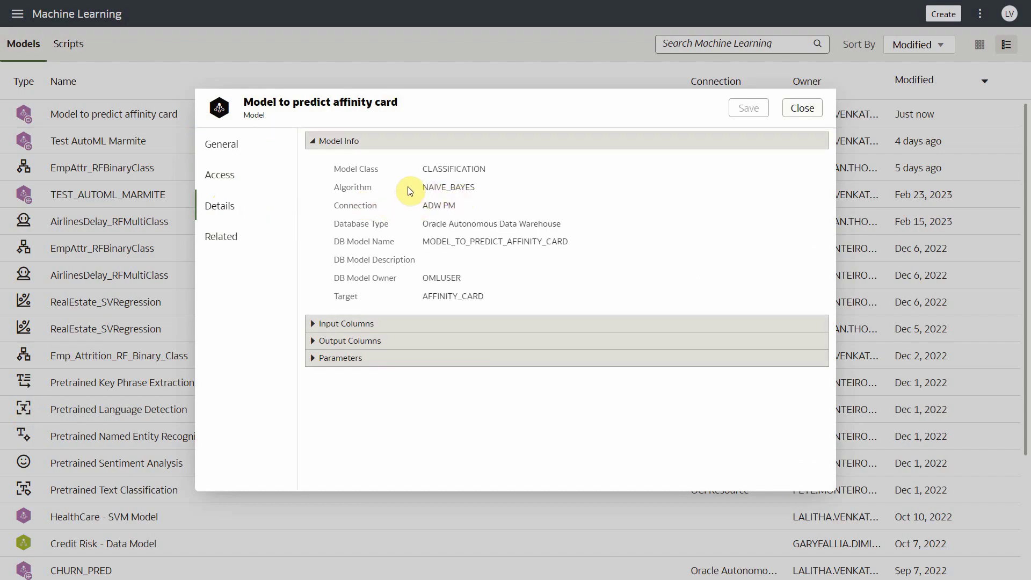
pyautogui.click(310, 323)
pyautogui.scroll(-1, 495, 284)
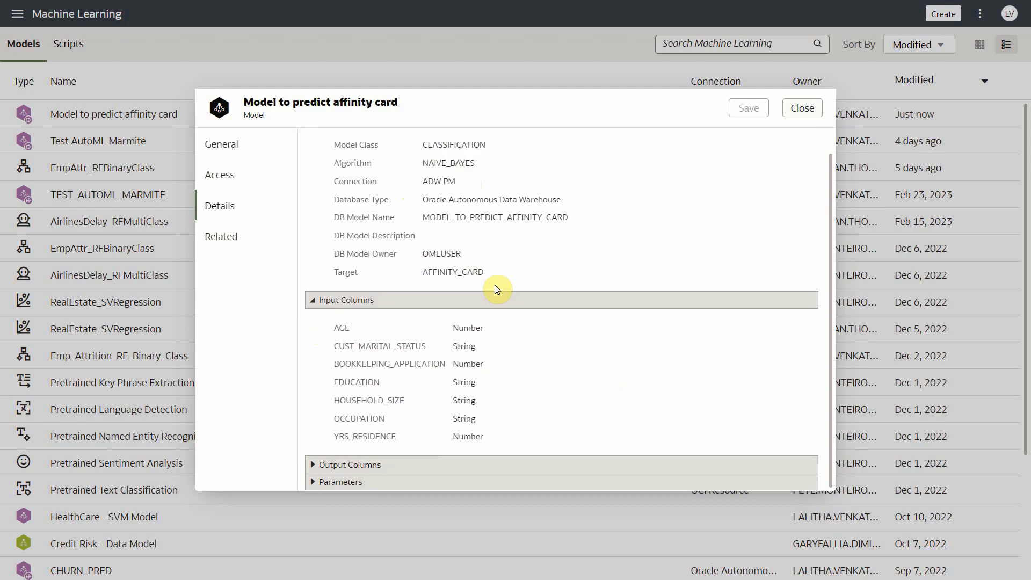
pyautogui.click(312, 464)
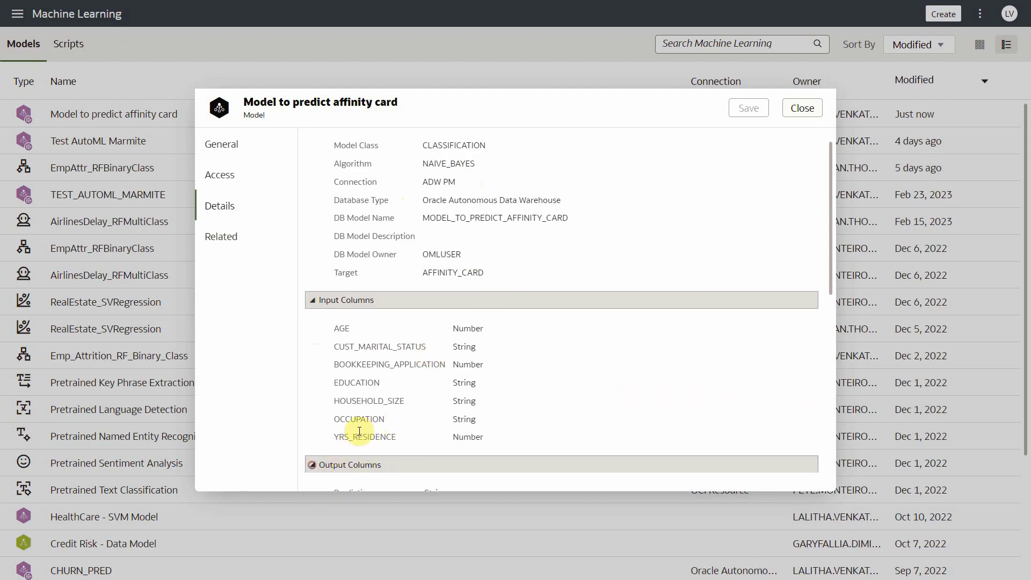
# Step: Review the training parameters, then open the DM$VV conditional probabilities view in a workbook
pyautogui.scroll(-5, 441, 376)
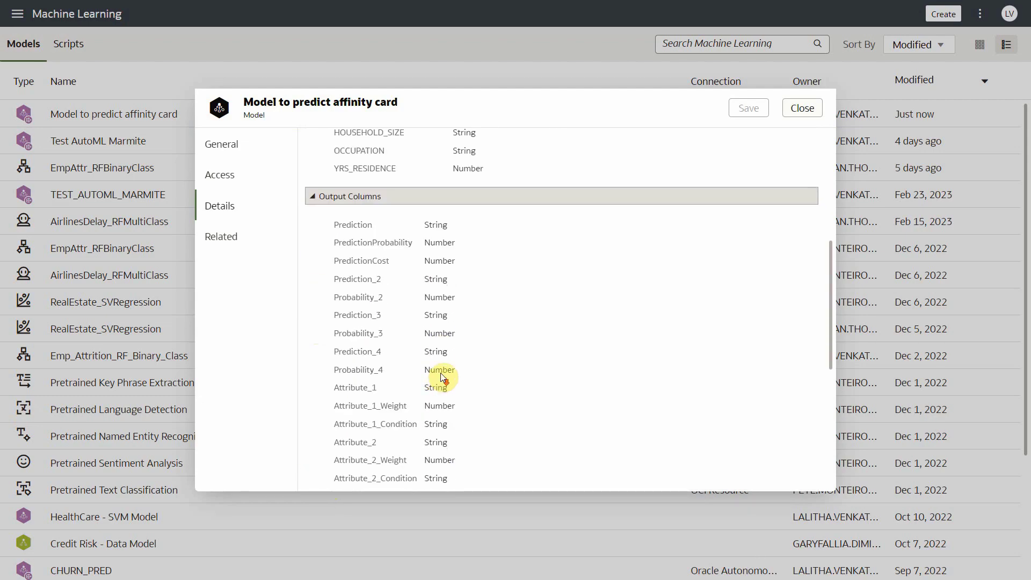
pyautogui.moveTo(833, 277); pyautogui.dragTo(824, 413)
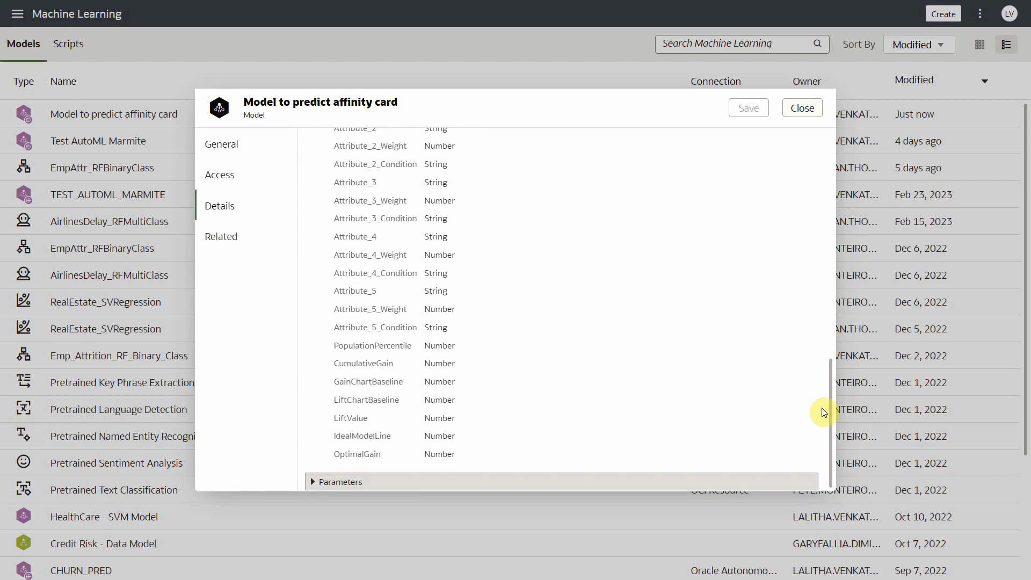
pyautogui.click(314, 481)
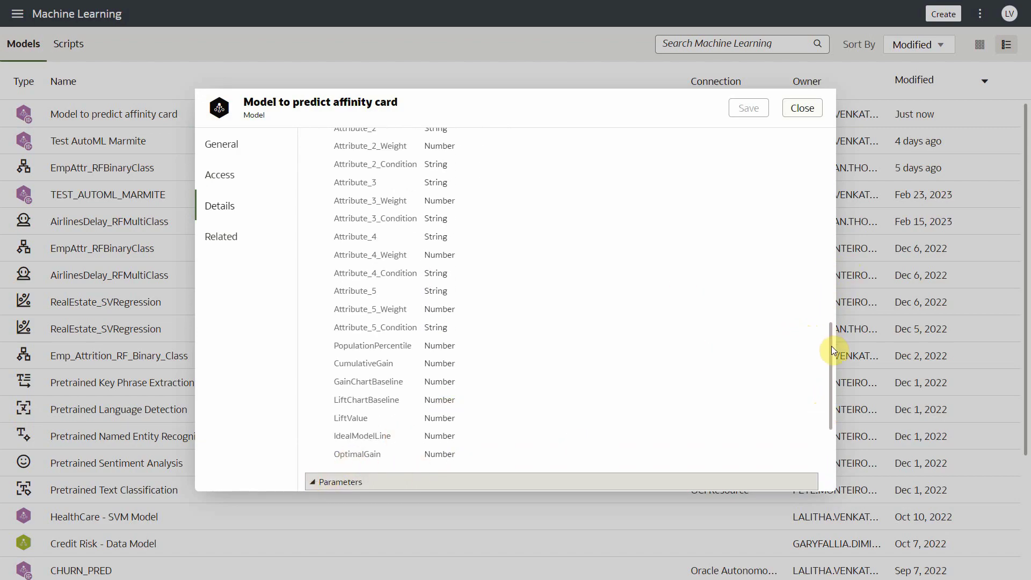
pyautogui.moveTo(831, 348); pyautogui.dragTo(827, 452)
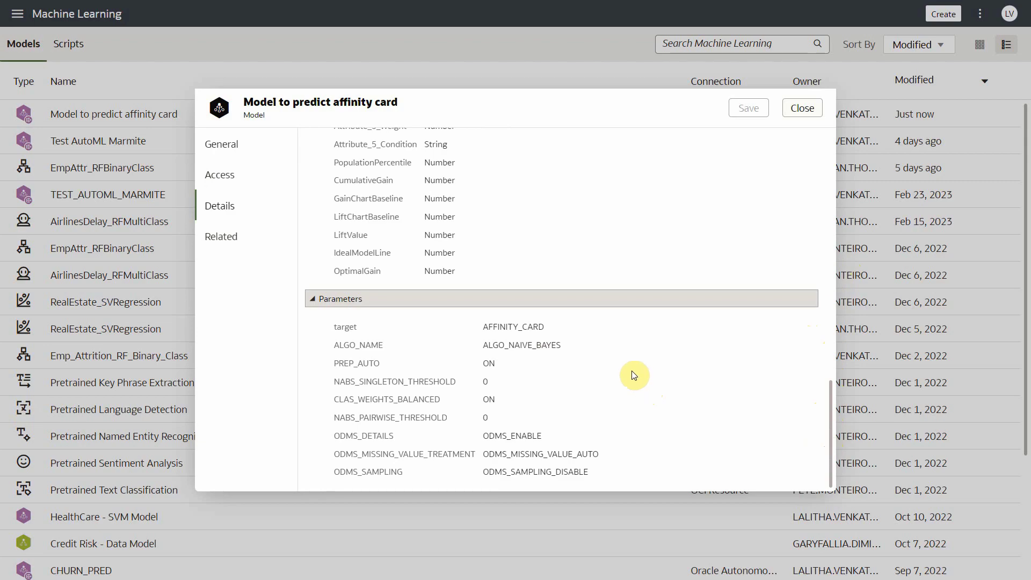
pyautogui.click(215, 243)
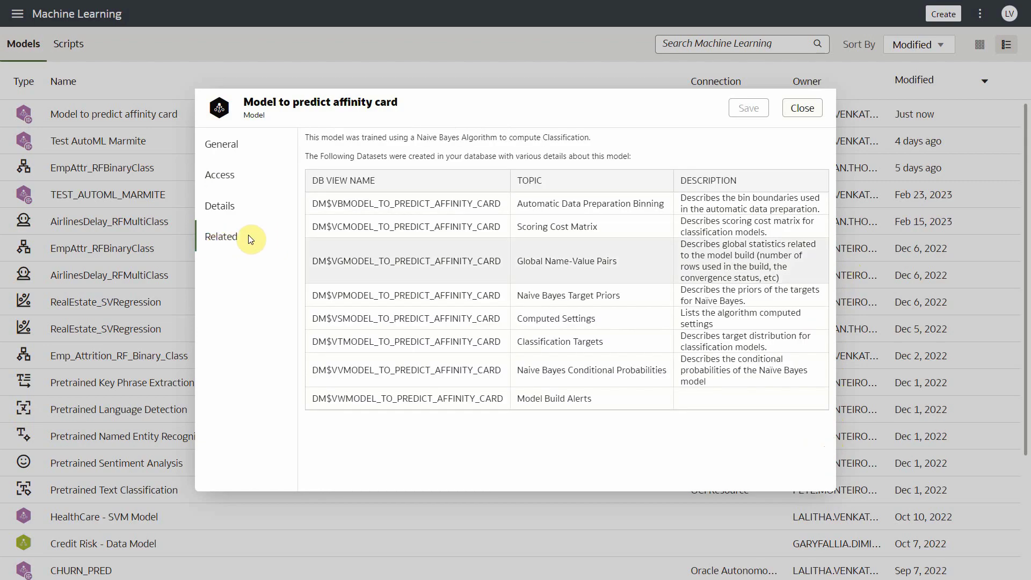
pyautogui.click(425, 375)
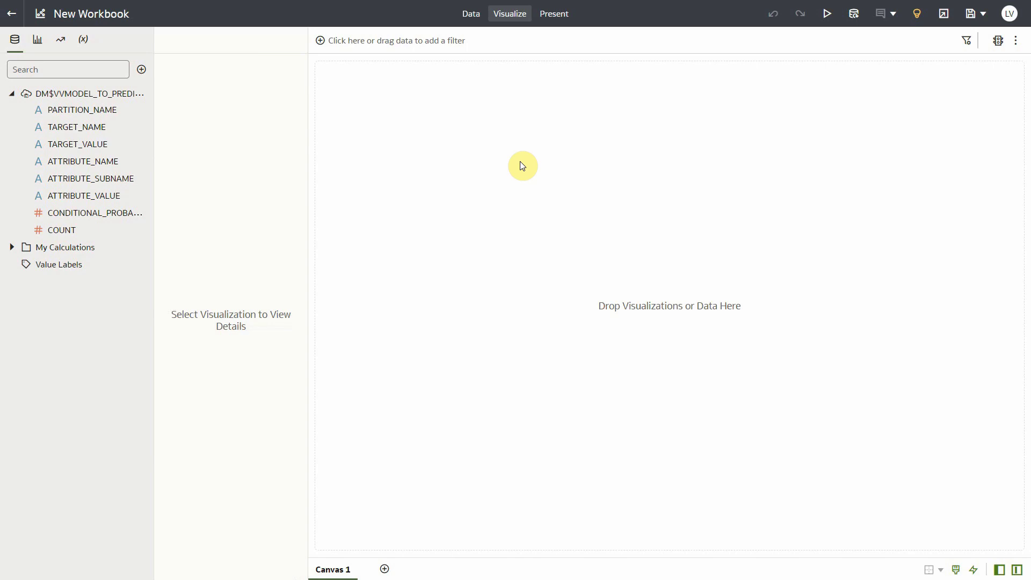
# Step: Build a pivot table from TARGET_VALUE, ATTRIBUTE_NAME, ATTRIBUTE_VALUE, CONDITIONAL_PROBABILITY and COUNT
pyautogui.click(84, 146)
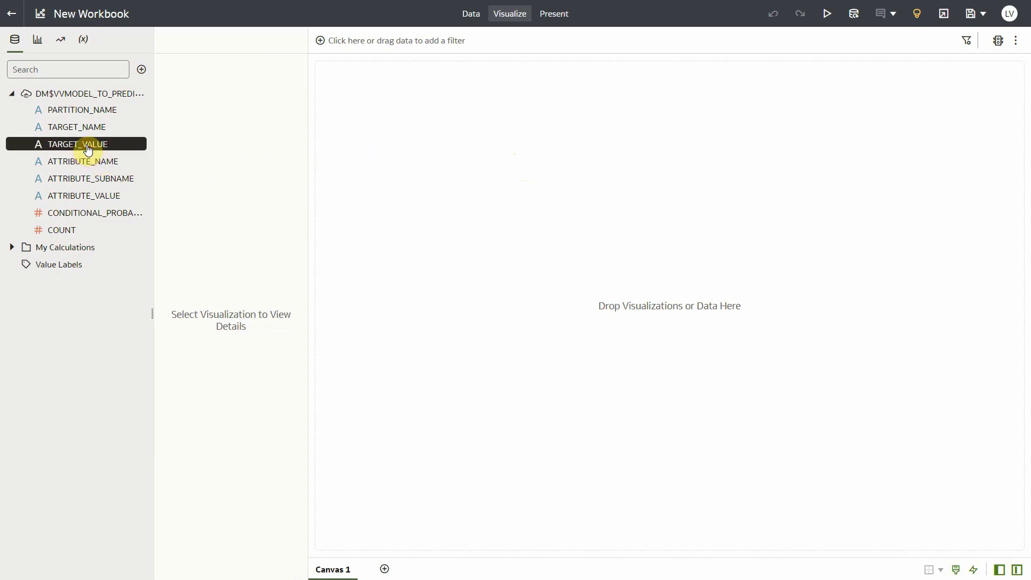
pyautogui.keyDown('ctrl'); pyautogui.click(86, 162); pyautogui.keyUp('ctrl')
pyautogui.keyDown('ctrl'); pyautogui.click(86, 195); pyautogui.keyUp('ctrl')
pyautogui.keyDown('ctrl'); pyautogui.click(88, 213); pyautogui.keyUp('ctrl')
pyautogui.keyDown('ctrl'); pyautogui.click(86, 230); pyautogui.keyUp('ctrl')
pyautogui.rightClick(86, 230)
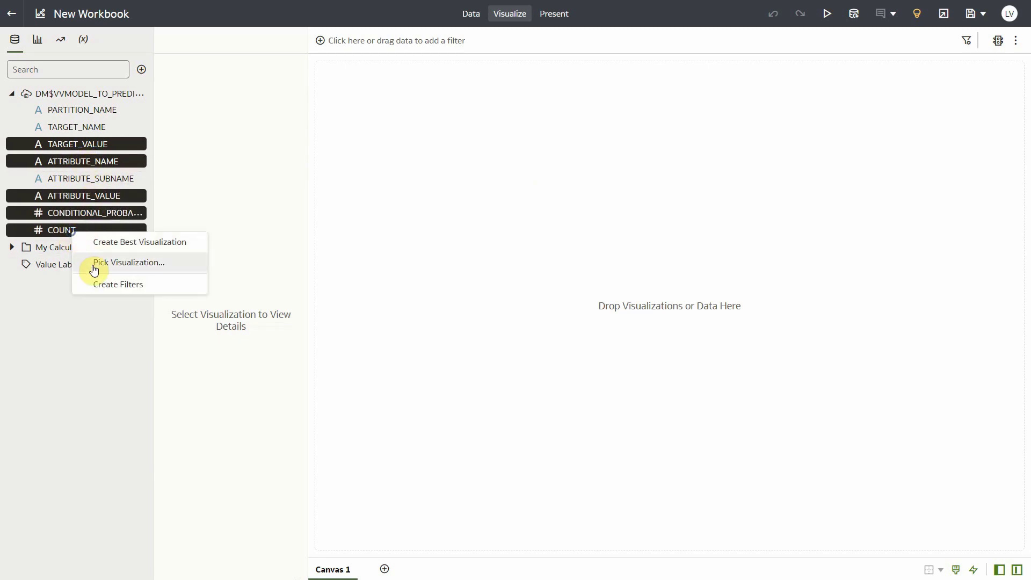
pyautogui.click(91, 273)
pyautogui.click(87, 397)
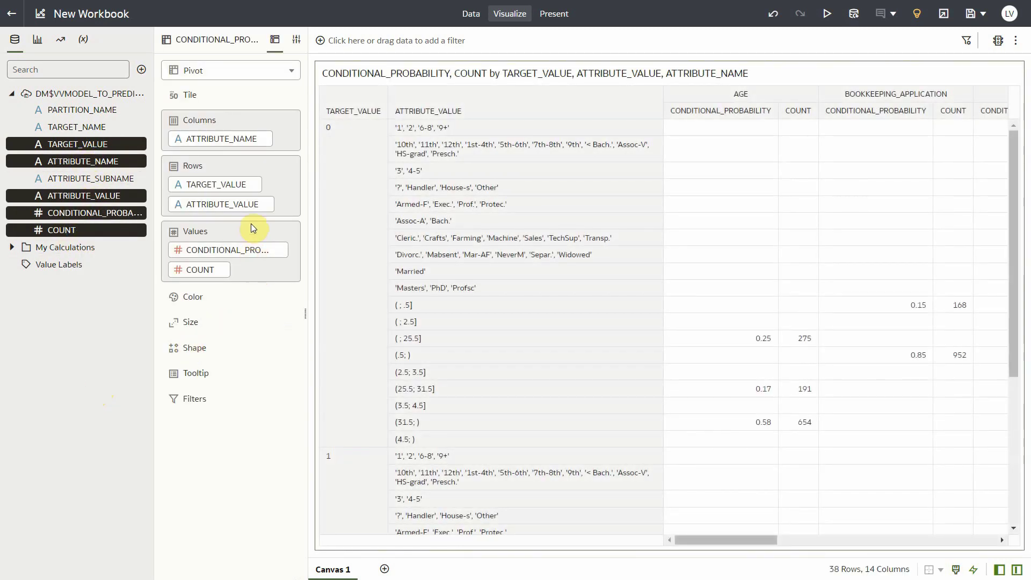
# Step: Put TARGET_VALUE in columns filtered to 1, colour by CONDITIONAL_PROBABILITY, and sort descending
pyautogui.moveTo(217, 184); pyautogui.dragTo(371, 41)
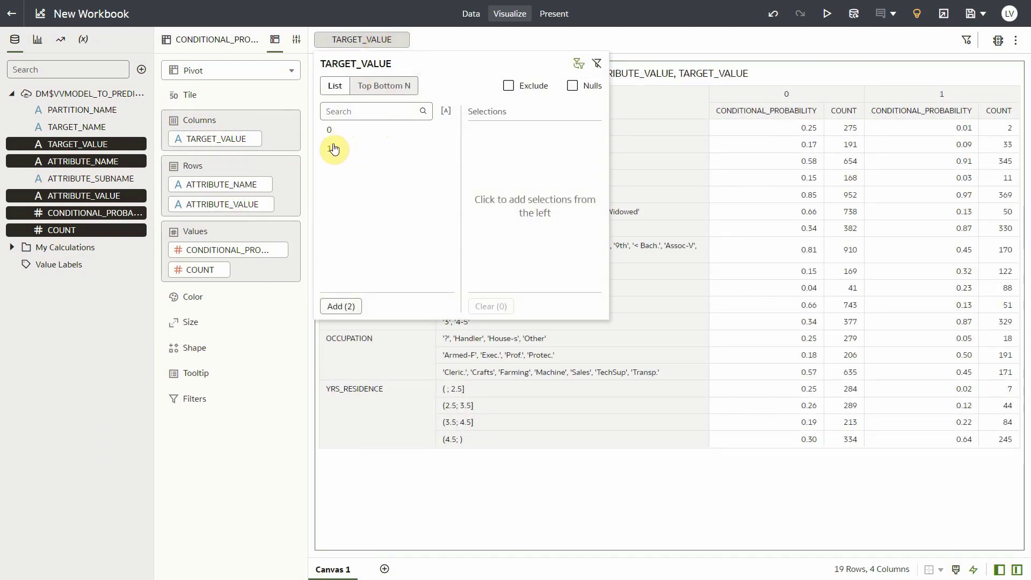
pyautogui.click(330, 146)
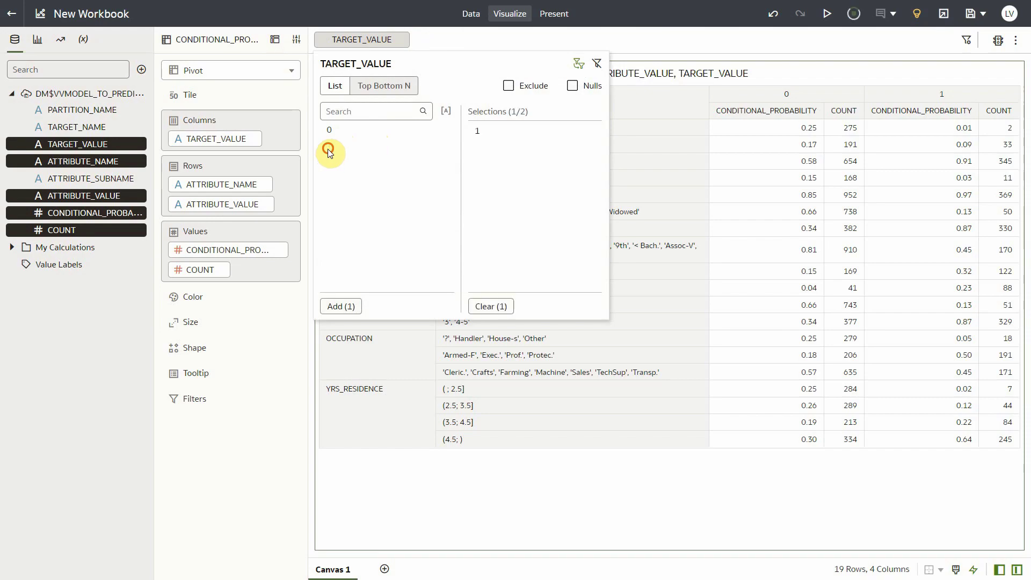
pyautogui.click(296, 438)
pyautogui.click(130, 219)
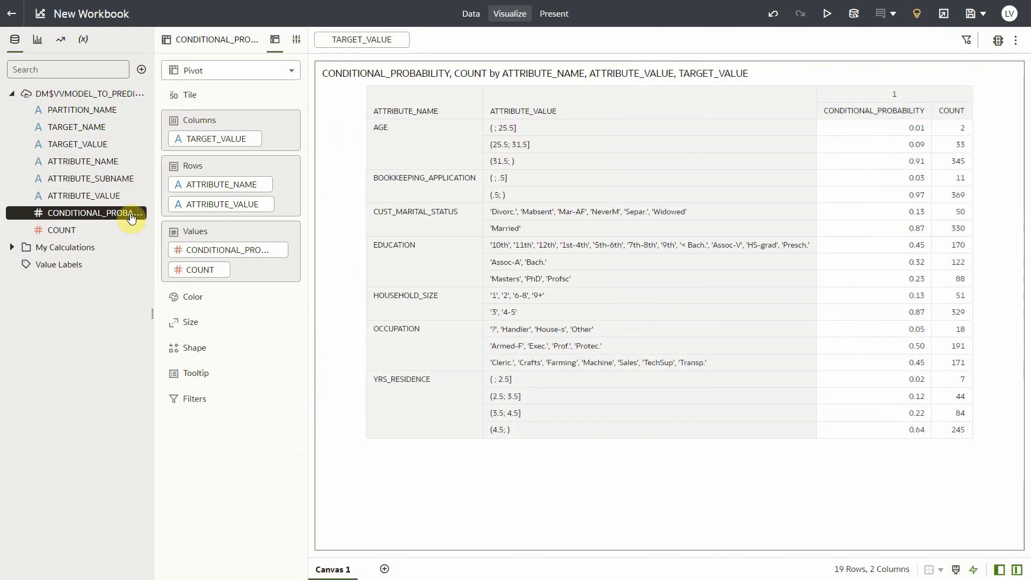
pyautogui.moveTo(131, 215); pyautogui.dragTo(224, 295)
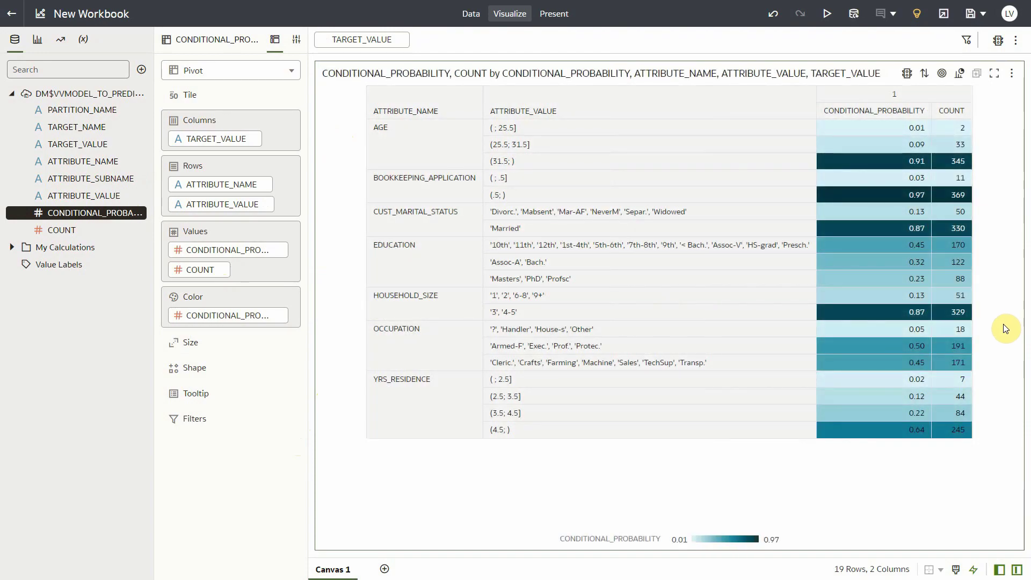
pyautogui.click(929, 114)
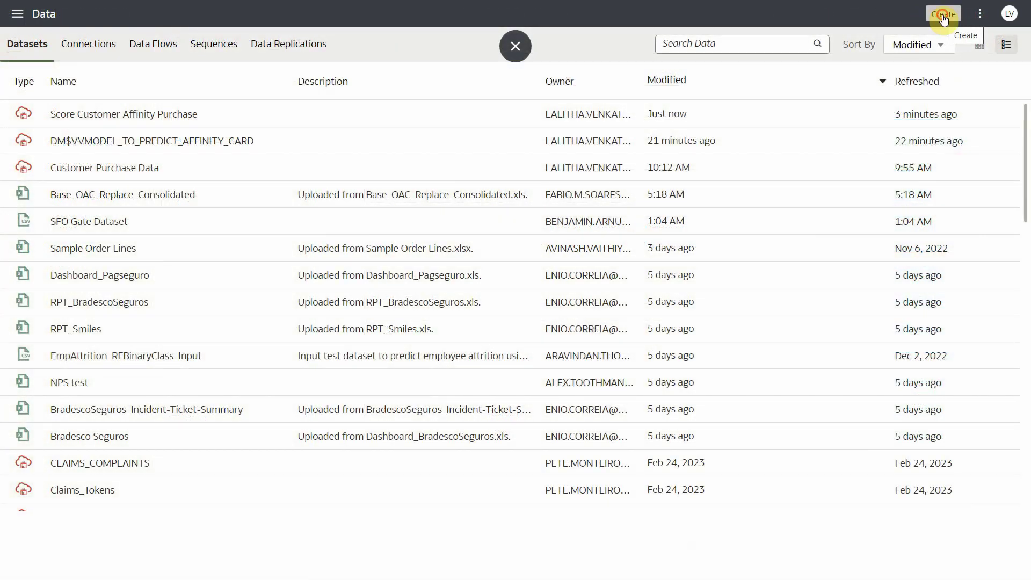
# Step: Start a new data flow with Score Customer Affinity Purchase as its input
pyautogui.click(943, 13)
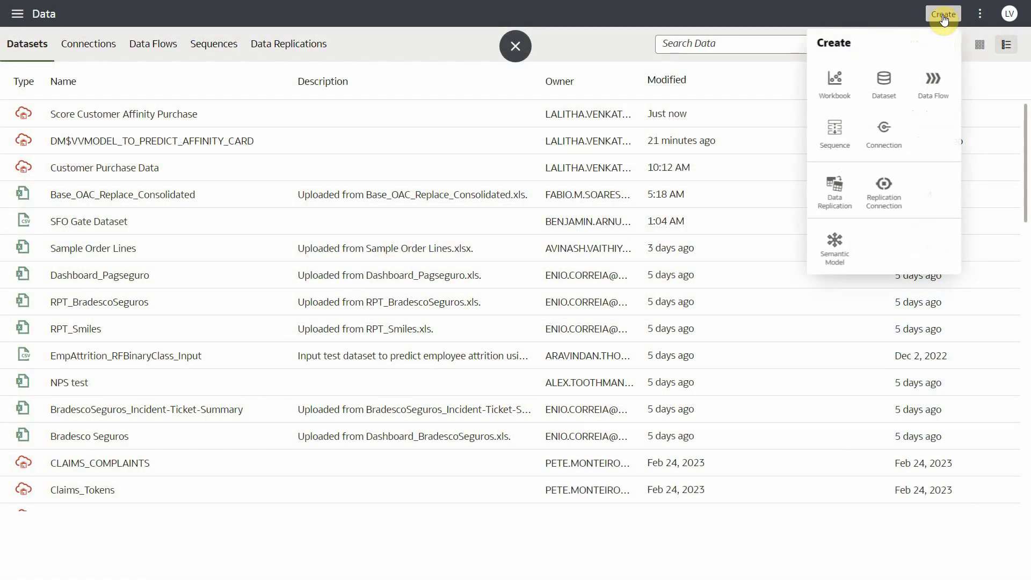
pyautogui.click(936, 98)
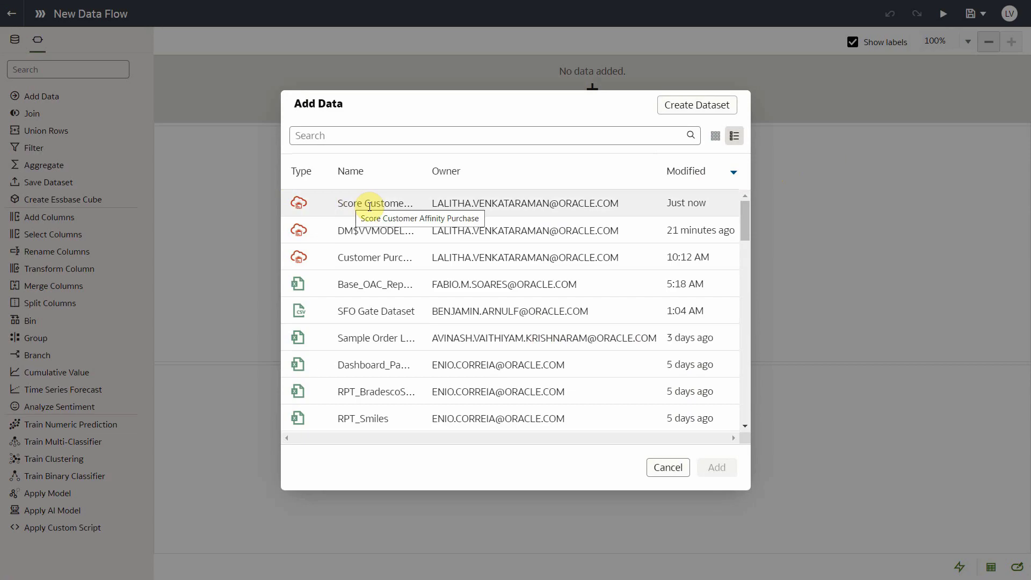
pyautogui.doubleClick(369, 205)
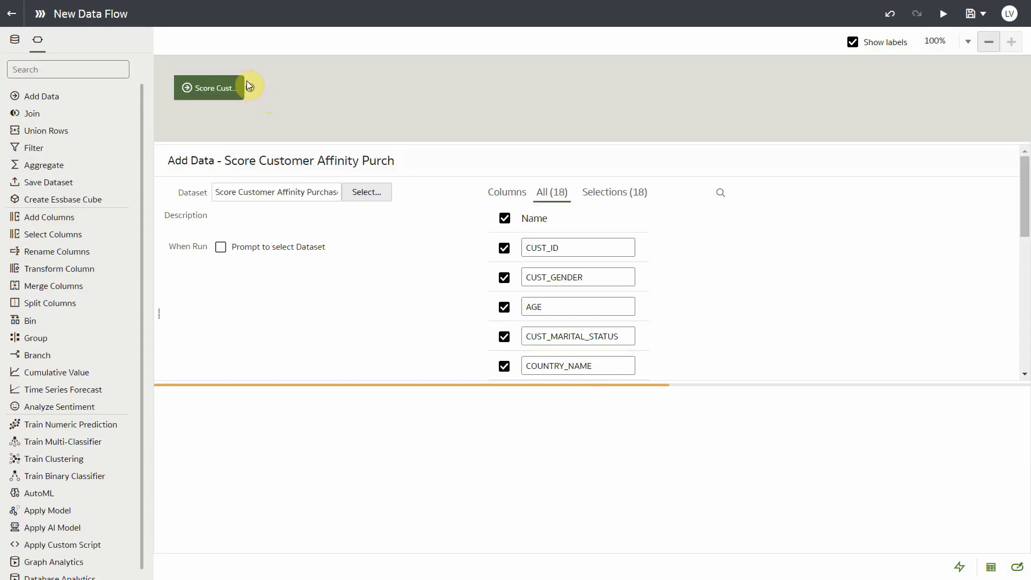
# Step: Add an Apply Model step using 'Model to predict affinity card'
pyautogui.moveTo(255, 94)
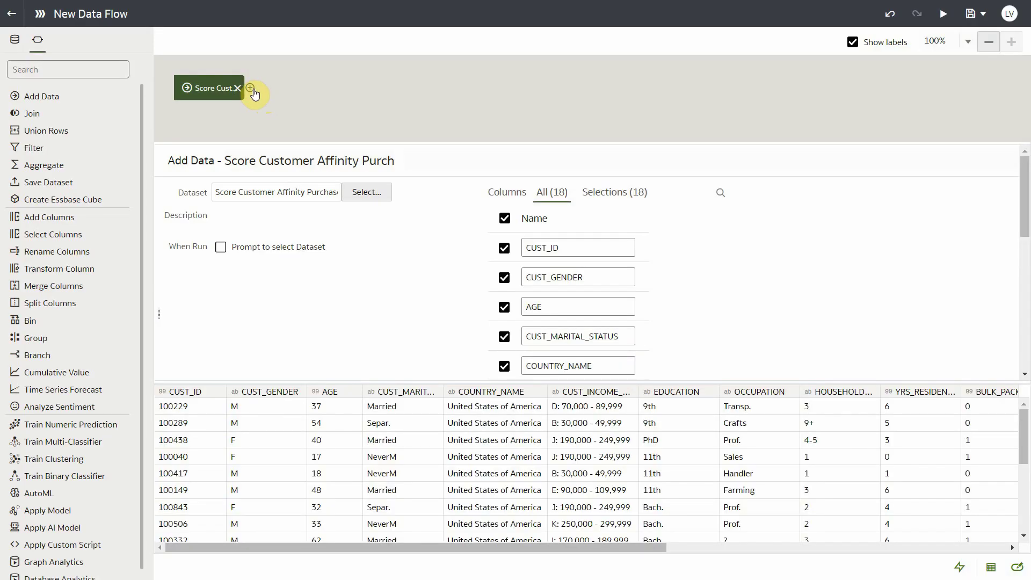
pyautogui.click(252, 90)
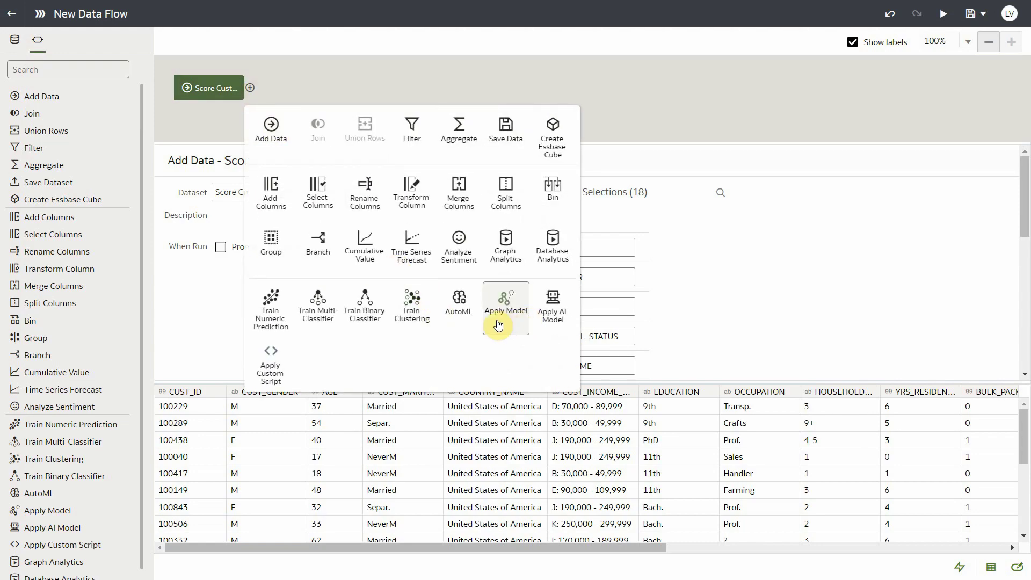
pyautogui.click(507, 314)
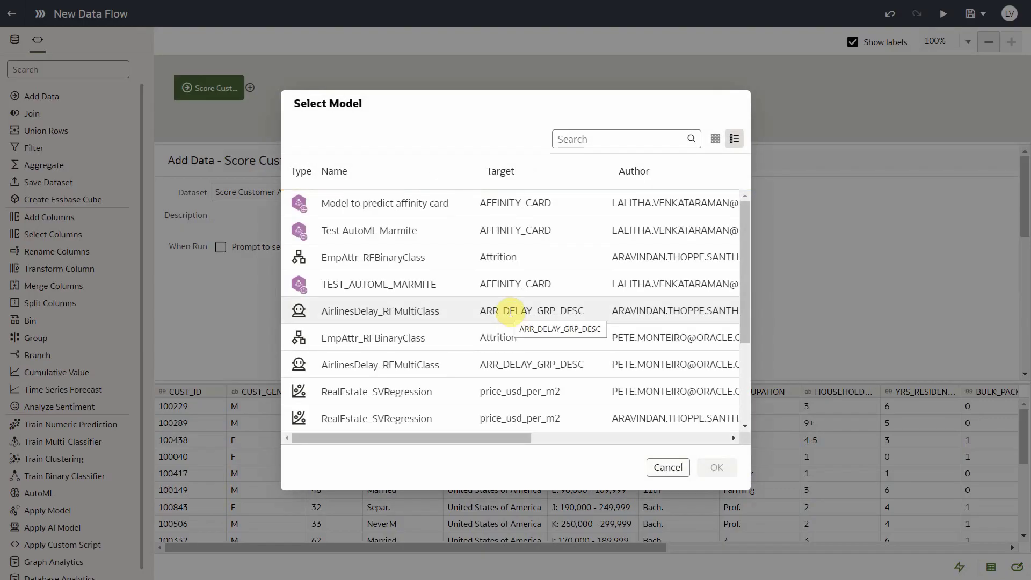
pyautogui.doubleClick(413, 205)
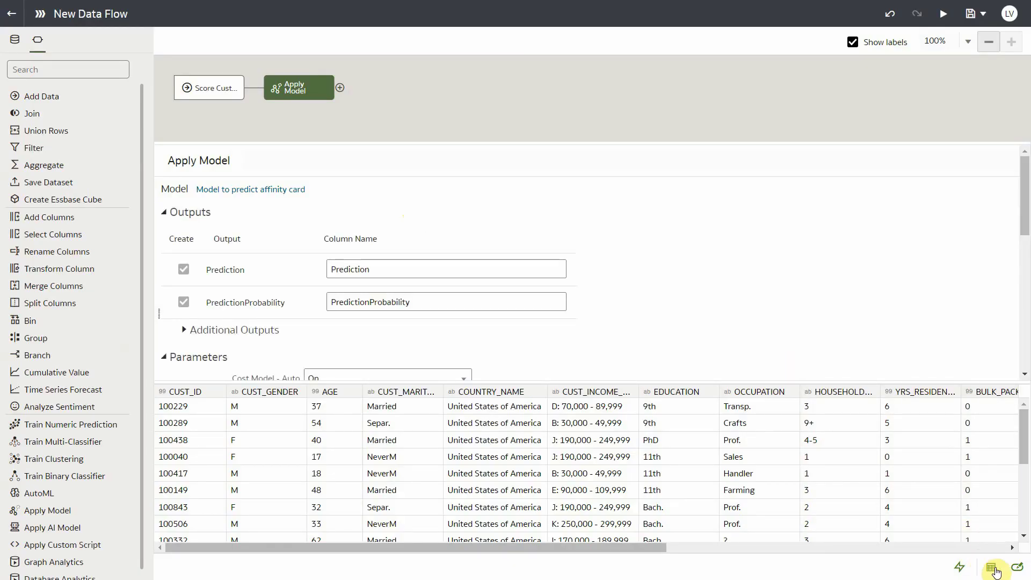
# Step: Hide the data preview and review the Apply Model step's additional outputs and inputs
pyautogui.click(990, 567)
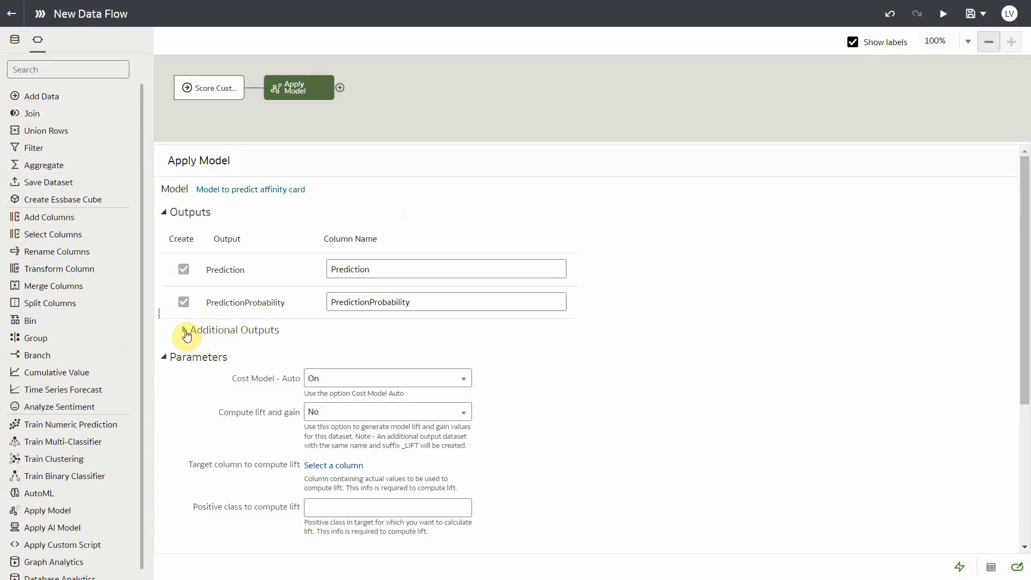
pyautogui.click(185, 335)
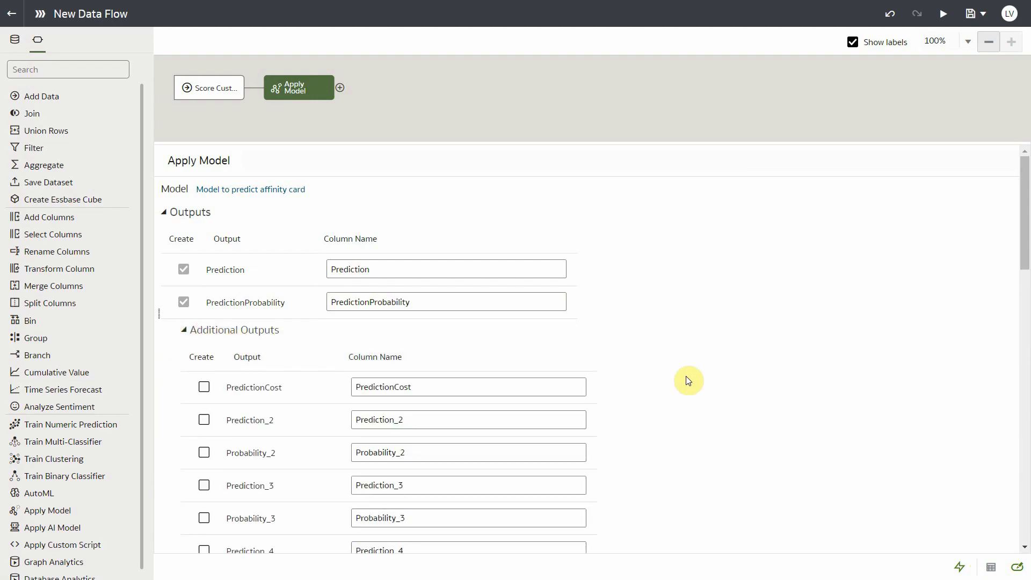
pyautogui.scroll(-3, 687, 378)
pyautogui.scroll(-9, 689, 380)
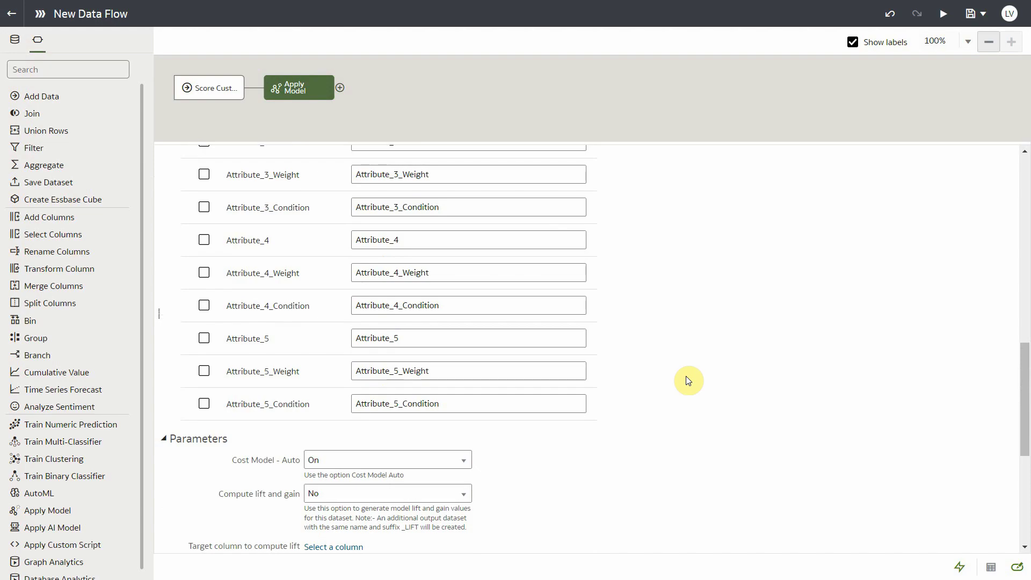
pyautogui.scroll(4, 688, 380)
pyautogui.scroll(1, 688, 380)
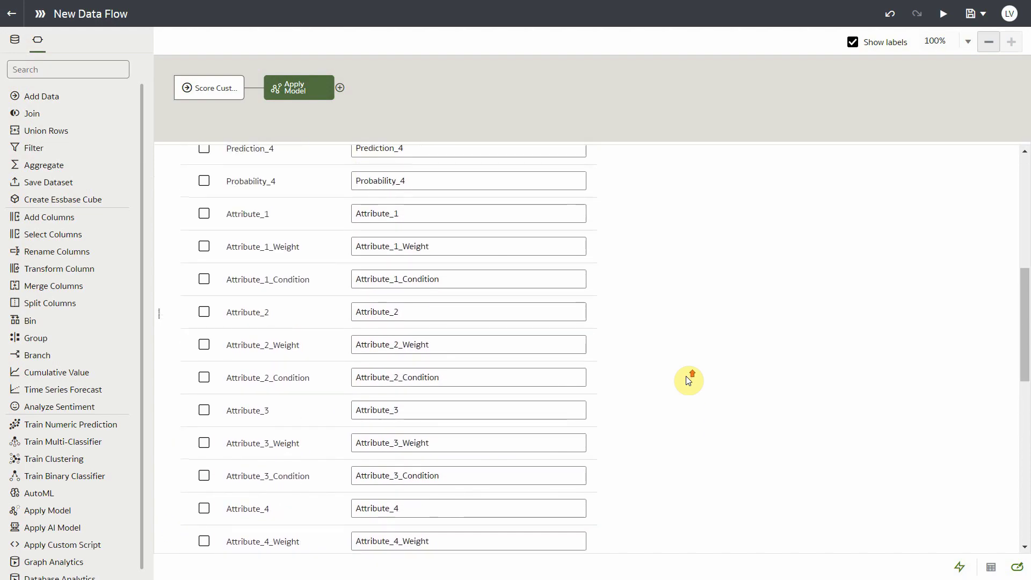
pyautogui.scroll(6, 688, 381)
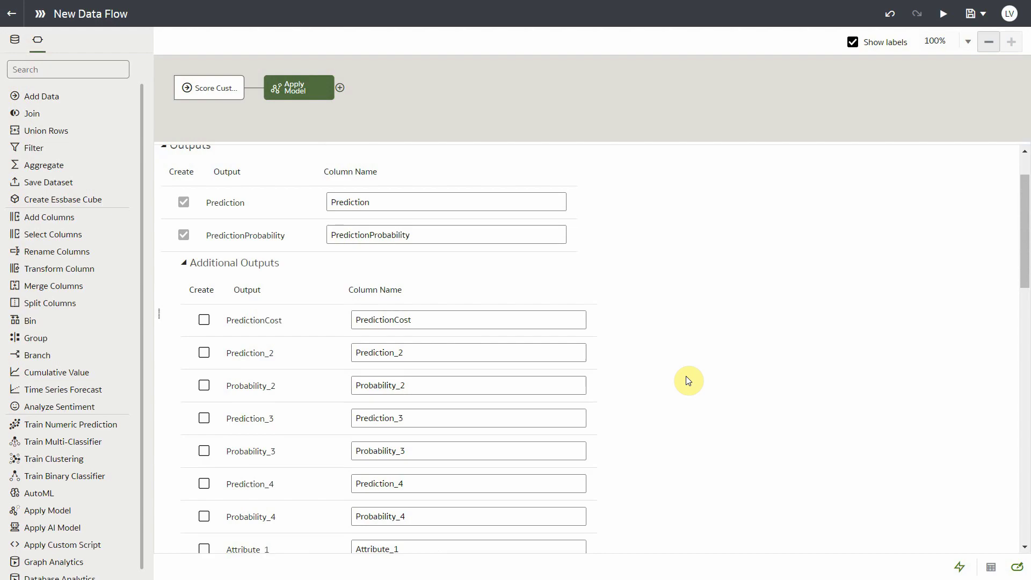
pyautogui.click(183, 265)
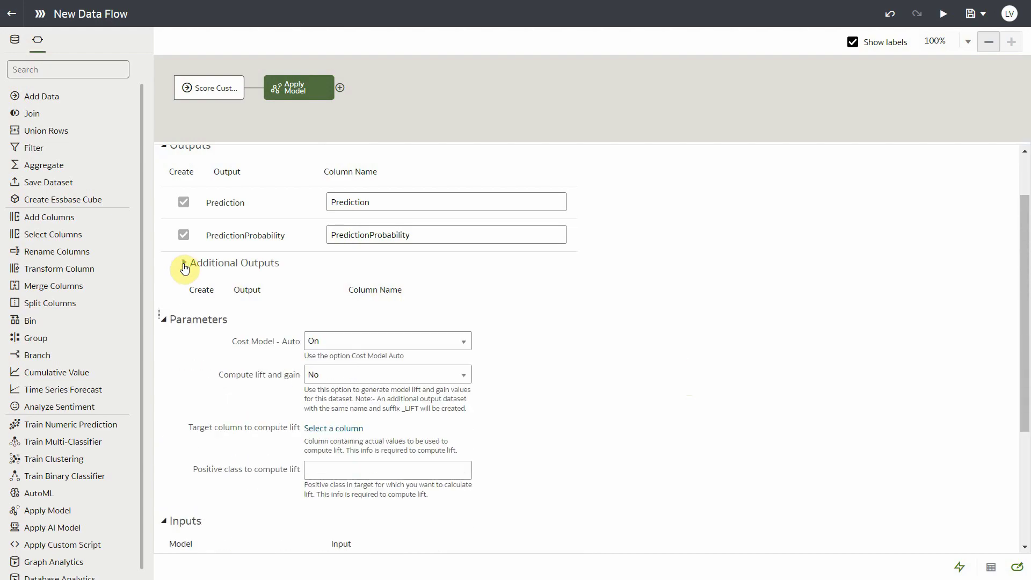
pyautogui.scroll(-1, 644, 336)
pyautogui.scroll(-1, 645, 335)
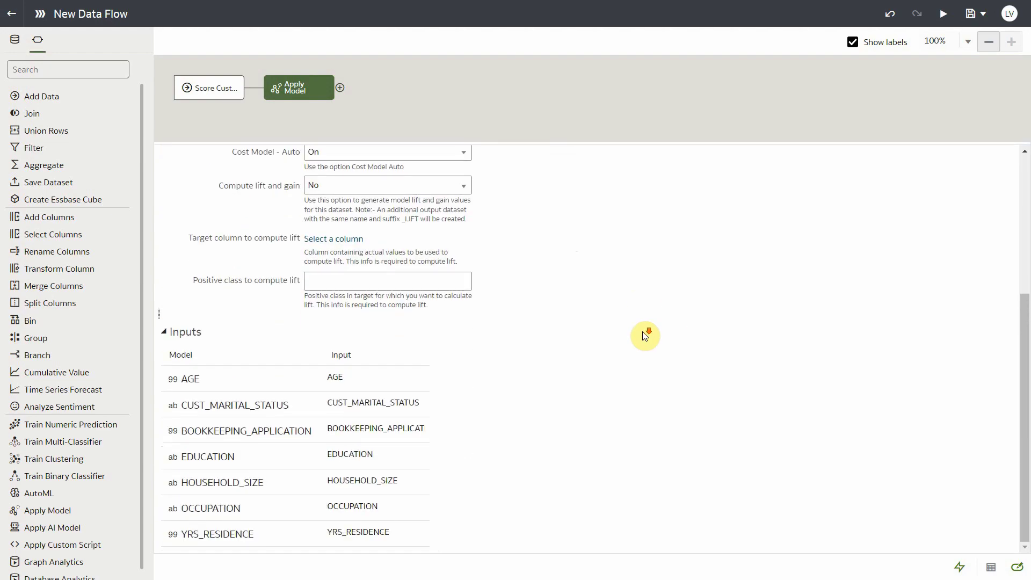
pyautogui.click(343, 92)
# Step: Add a Save Data step named Customer Affinity Purchase Predictions, writing table Cust_Predictions
pyautogui.click(592, 138)
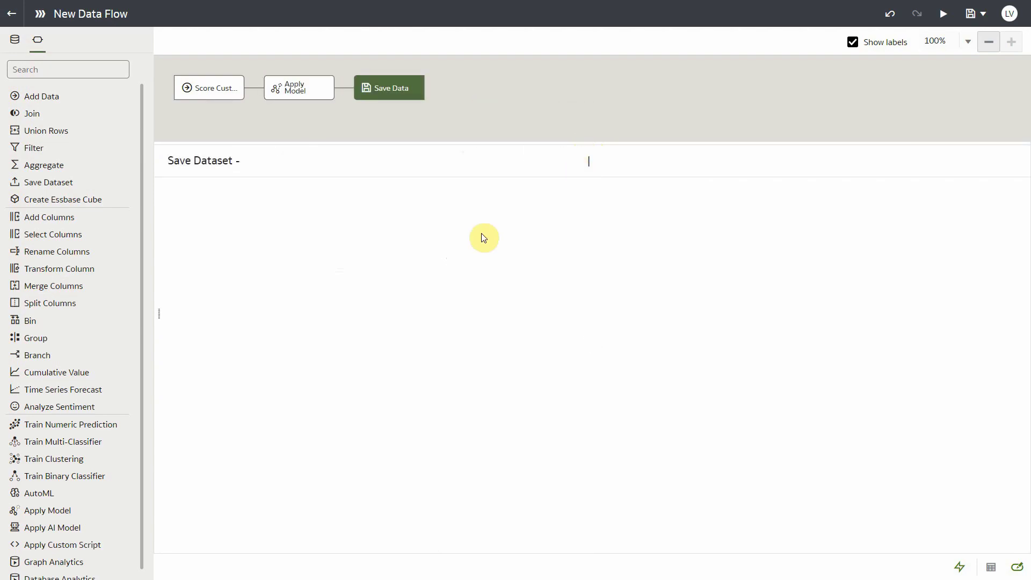
pyautogui.tripleClick(315, 193)
pyautogui.write('Customer Affinity Purchase Predictions')
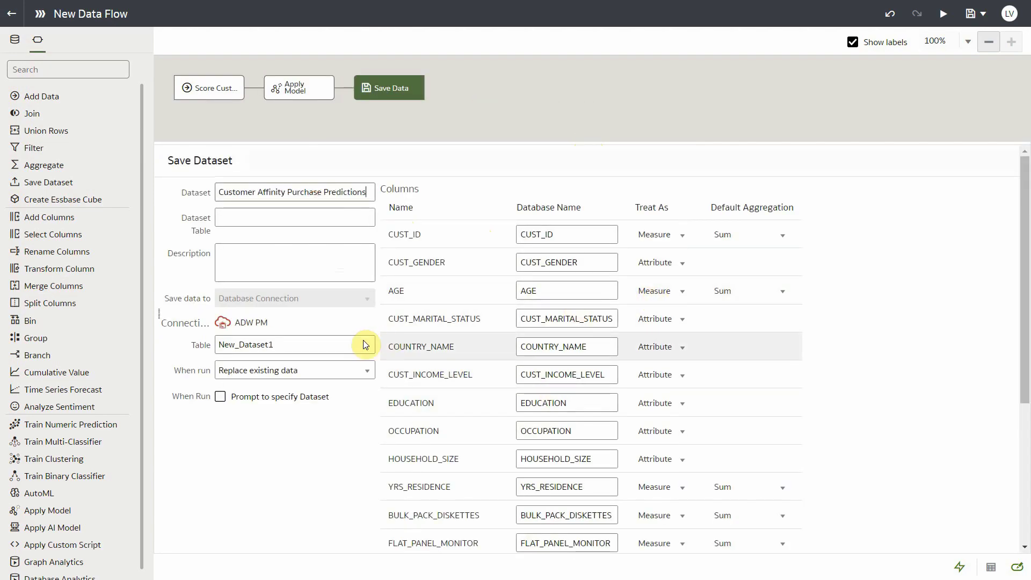
pyautogui.tripleClick(283, 344)
pyautogui.write('Cust_Predictions')
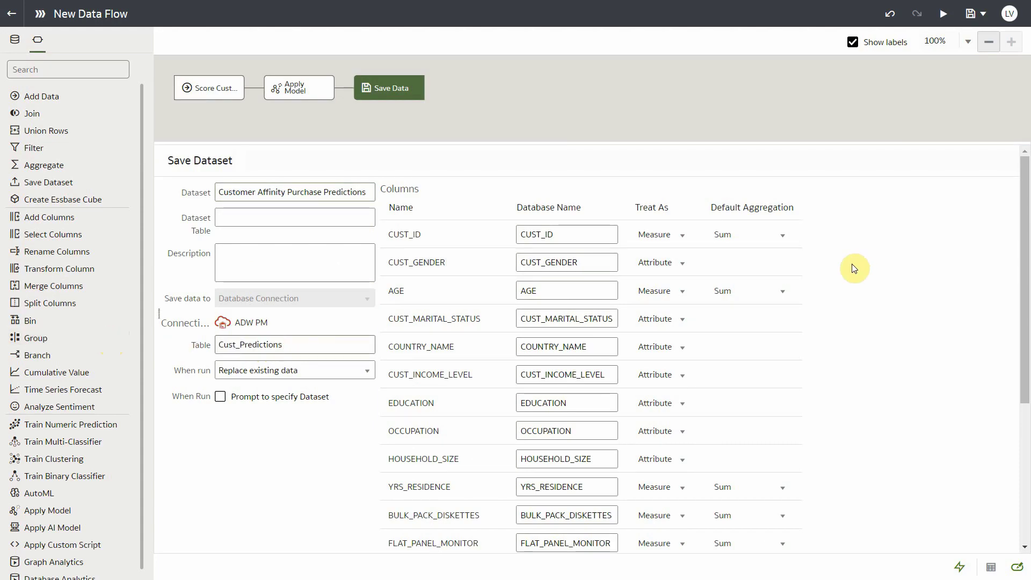
# Step: Treat CUST_ID as an attribute and set PredictionProbability's default aggregation to Average
pyautogui.scroll(-1, 665, 232)
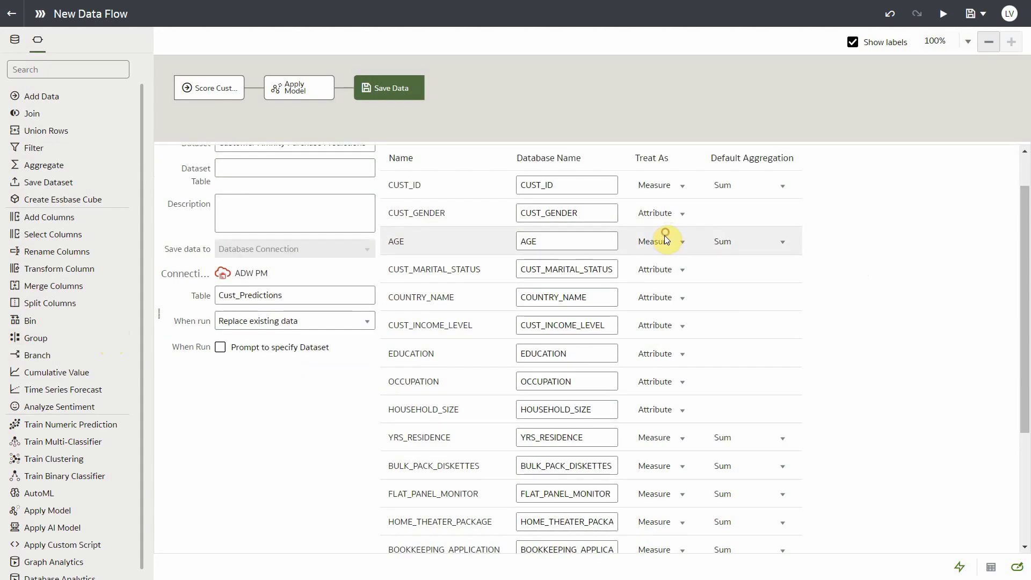
pyautogui.click(669, 188)
pyautogui.click(662, 205)
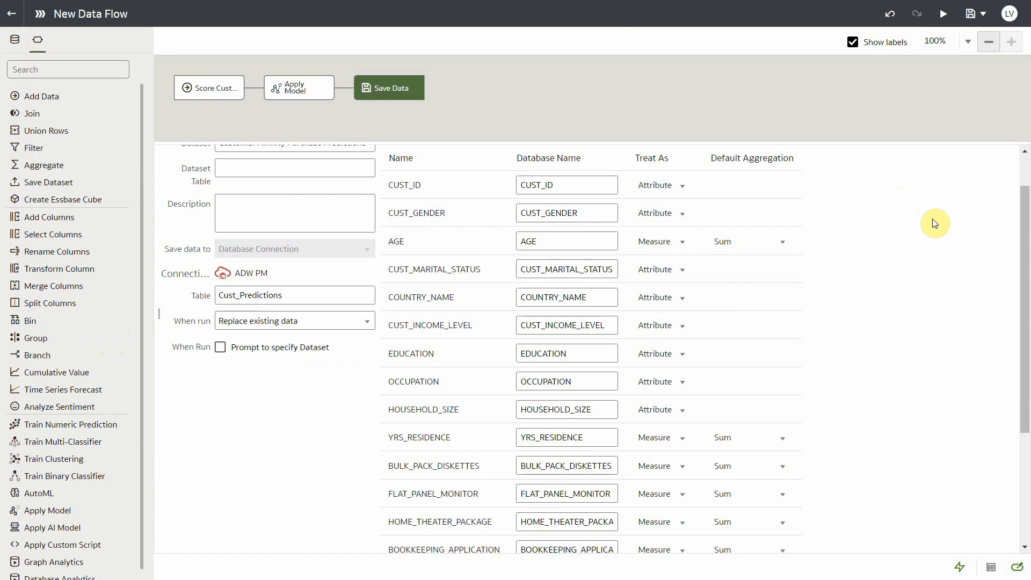
pyautogui.moveTo(1015, 218); pyautogui.dragTo(741, 538)
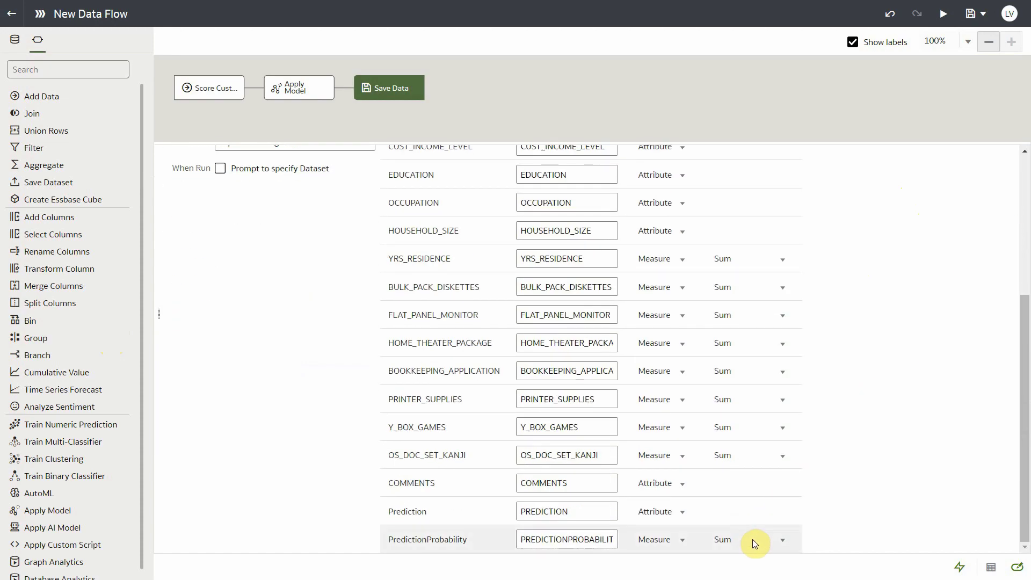
pyautogui.click(754, 543)
pyautogui.click(746, 444)
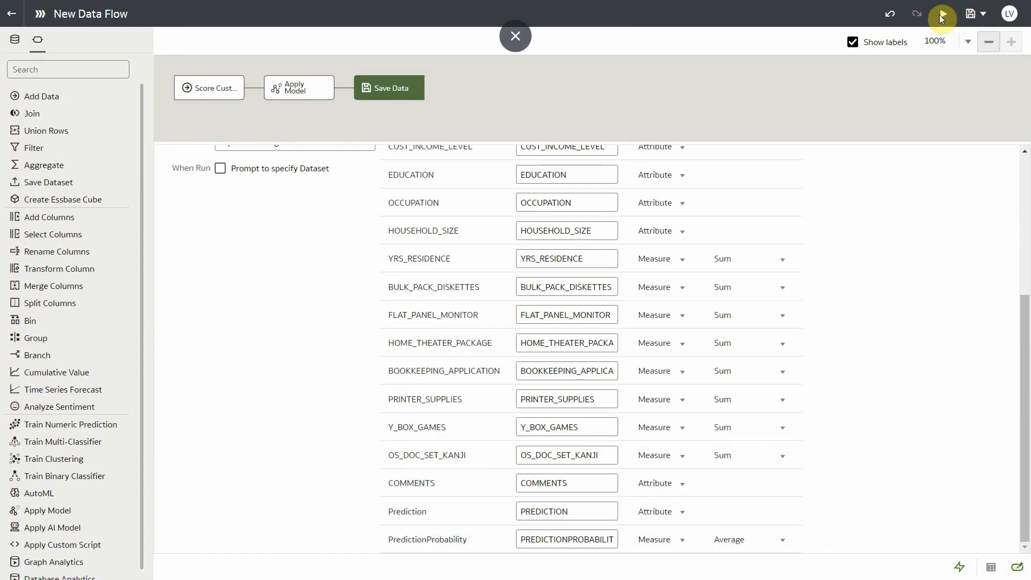
# Step: Save the scoring flow as 'Predict Customer Purchase' and run it
pyautogui.click(942, 18)
pyautogui.write('Predict Customer Purchase')
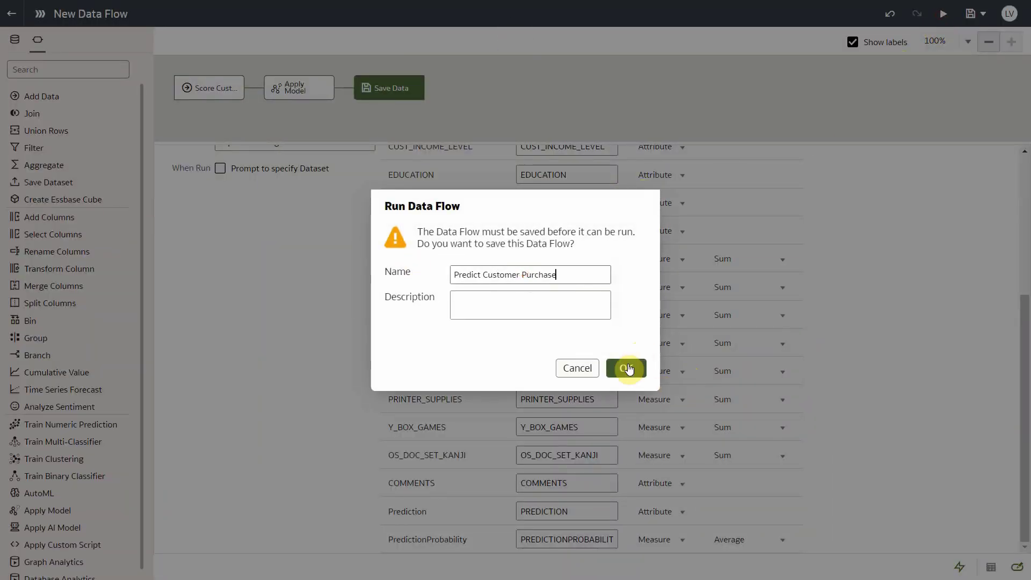
pyautogui.click(627, 368)
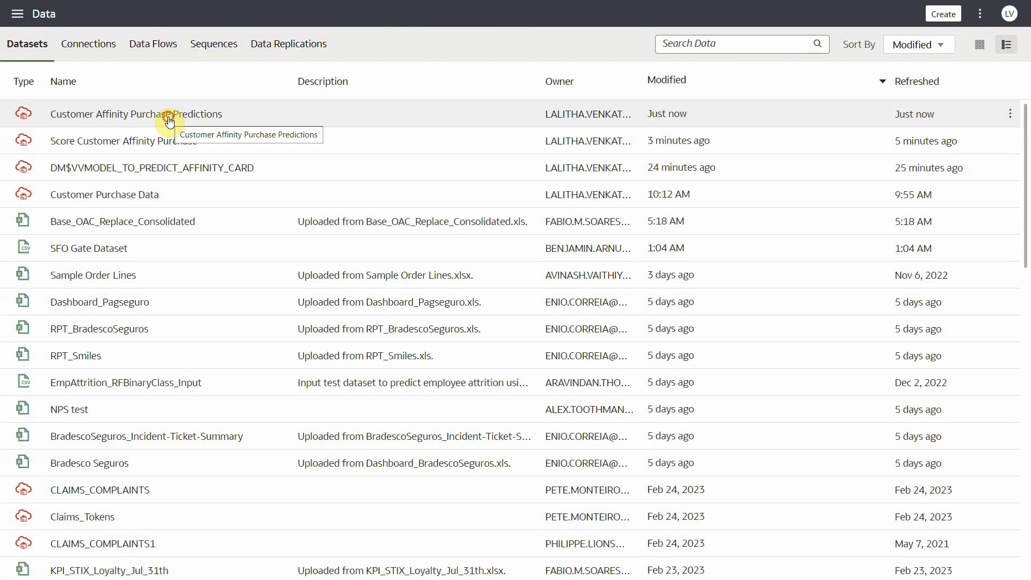
# Step: In a new workbook on Customer Affinity Purchase Predictions, table CUST_ID, Prediction and PredictionProbability
pyautogui.click(170, 121)
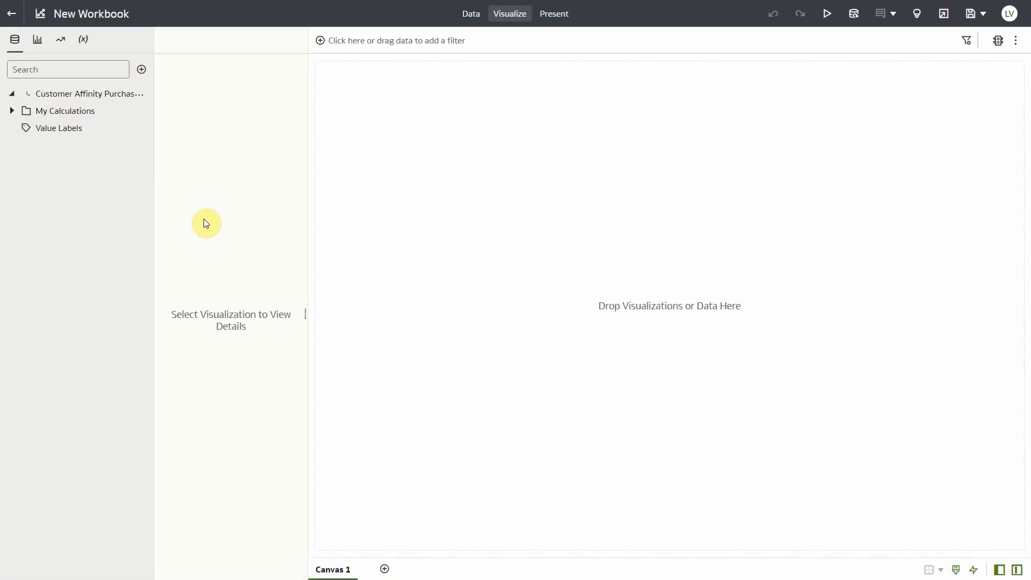
pyautogui.click(69, 265)
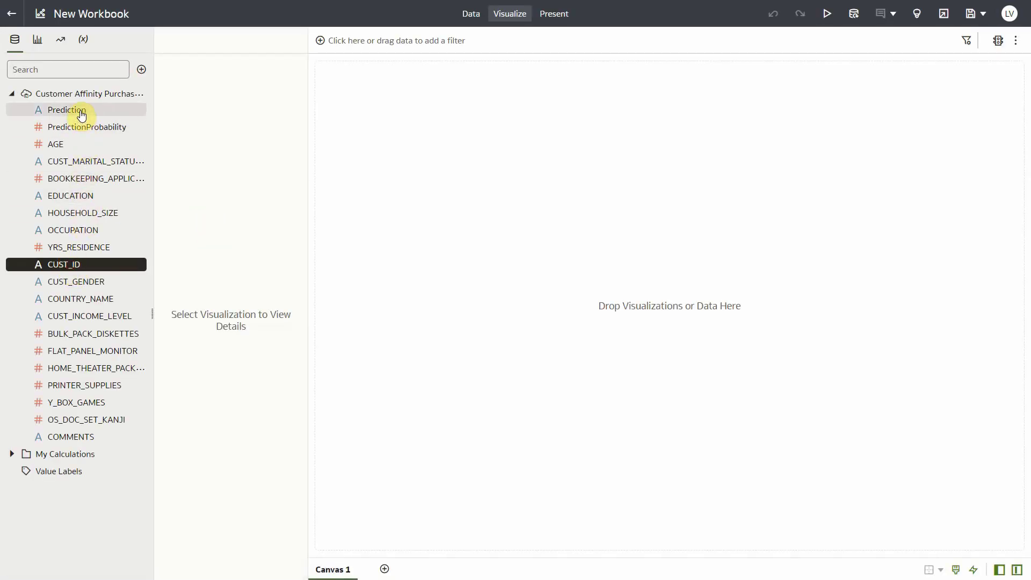
pyautogui.keyDown('ctrl'); pyautogui.click(82, 112); pyautogui.keyUp('ctrl')
pyautogui.keyDown('ctrl'); pyautogui.click(80, 128); pyautogui.keyUp('ctrl')
pyautogui.rightClick(80, 128)
pyautogui.click(117, 154)
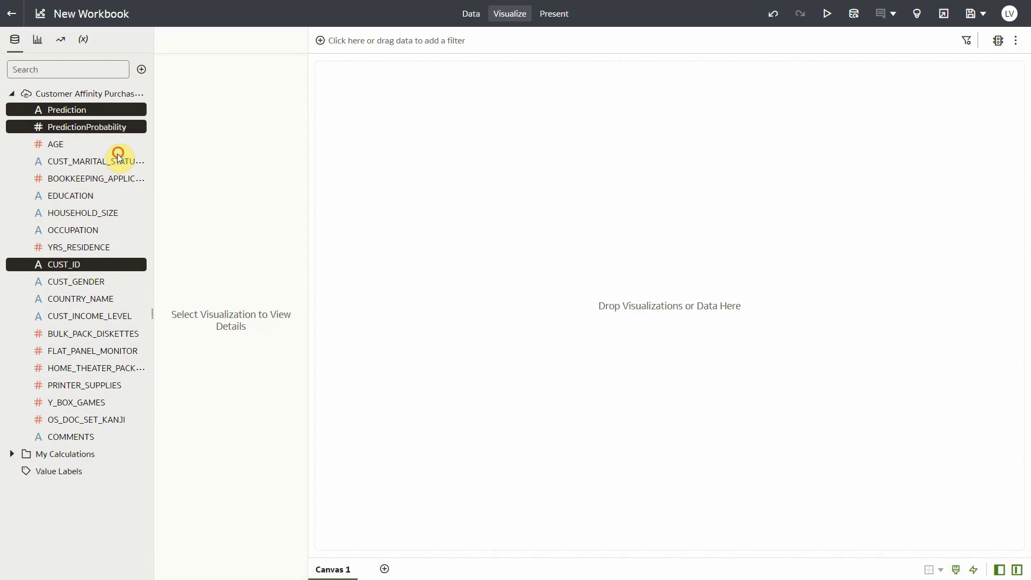
pyautogui.click(115, 265)
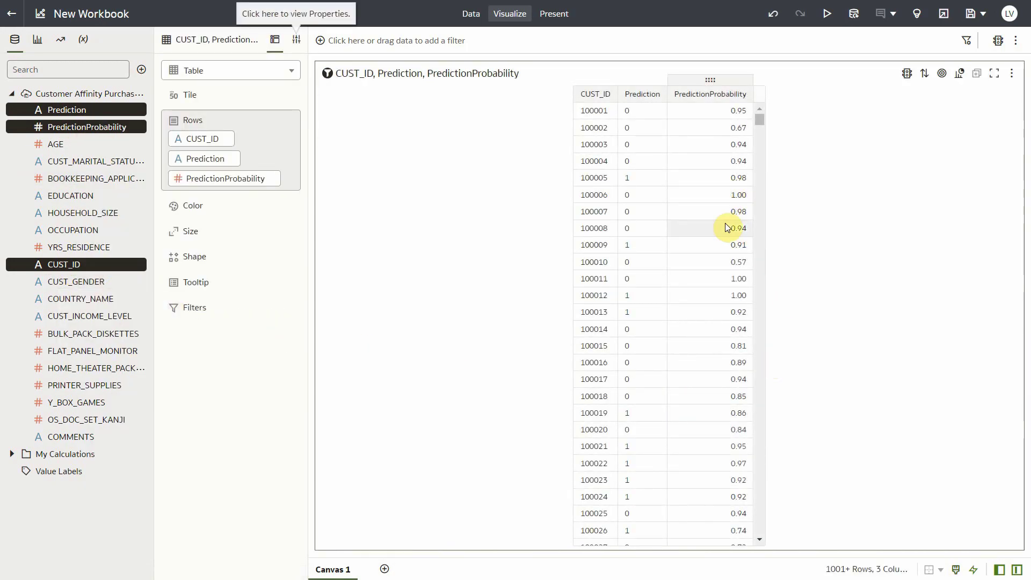
pyautogui.scroll(-3, 737, 281)
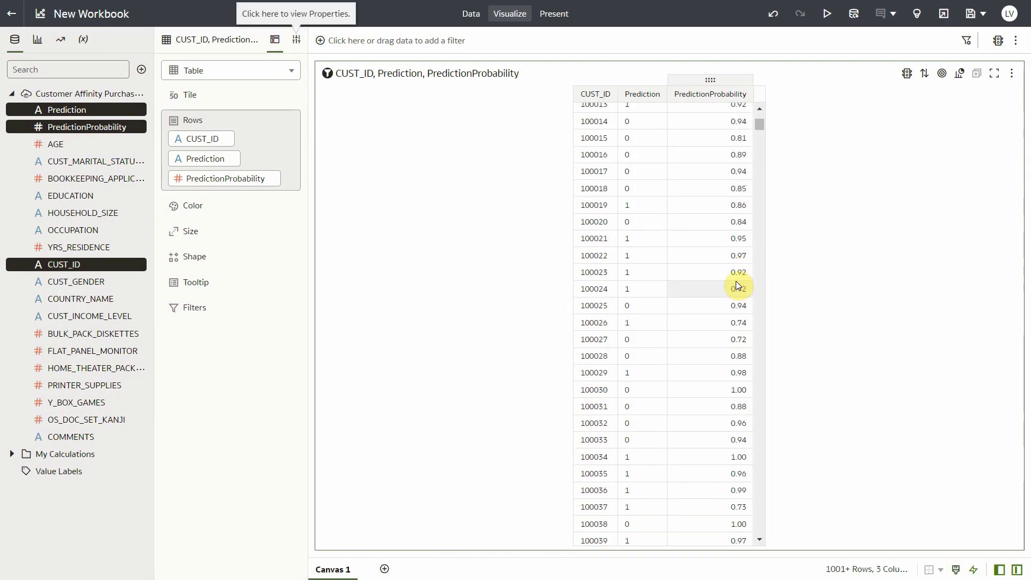
pyautogui.scroll(-2, 736, 282)
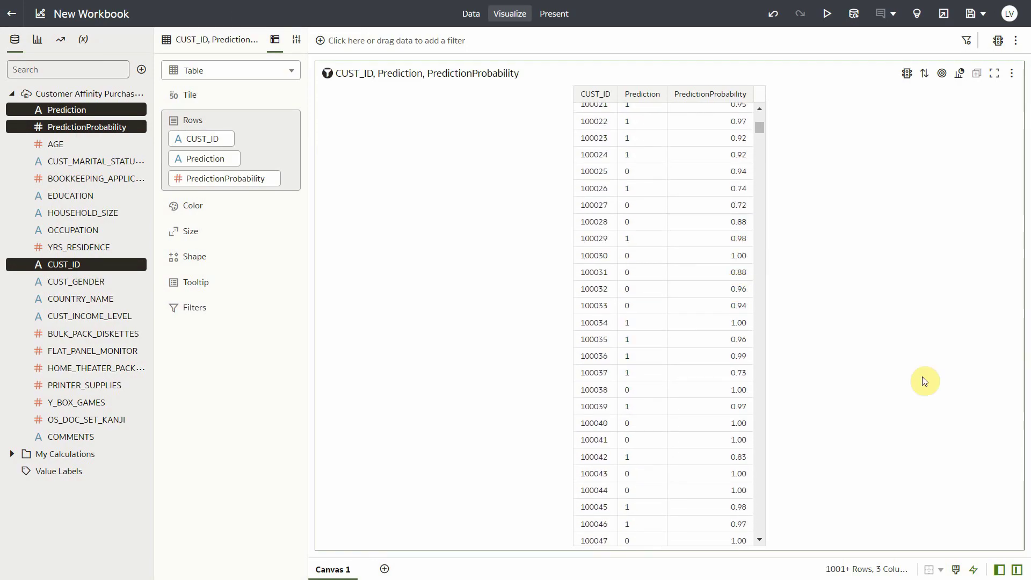